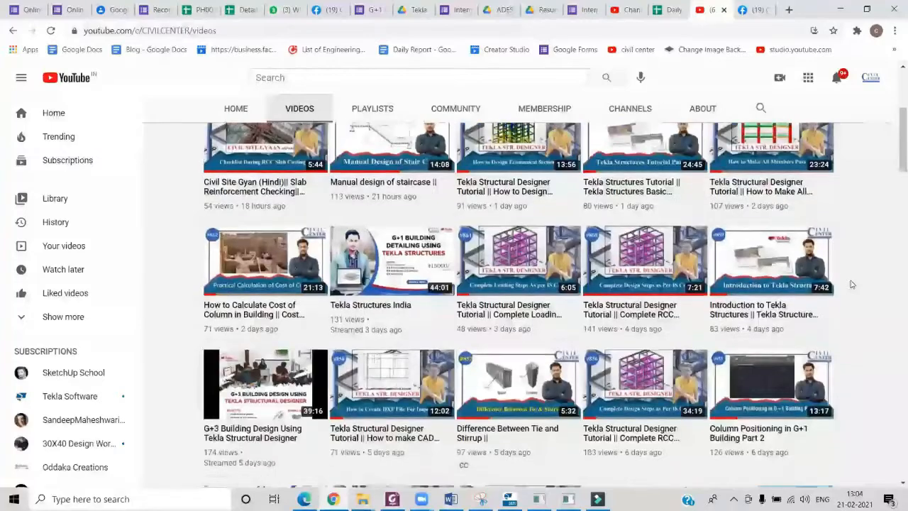
Step: Look through the uploaded videos on the Civil Center YouTube channel
scroll(852, 285, "down", 3)
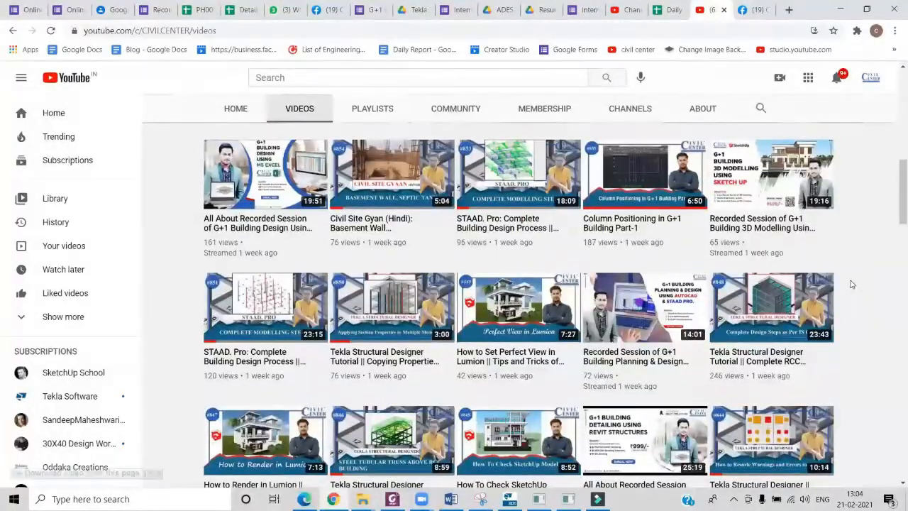
scroll(852, 285, "down", 3)
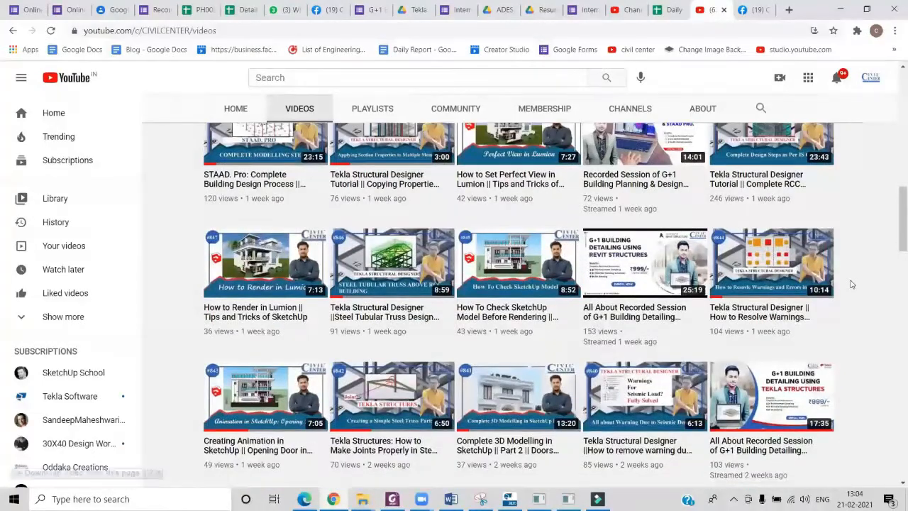
scroll(852, 284, "up", 2)
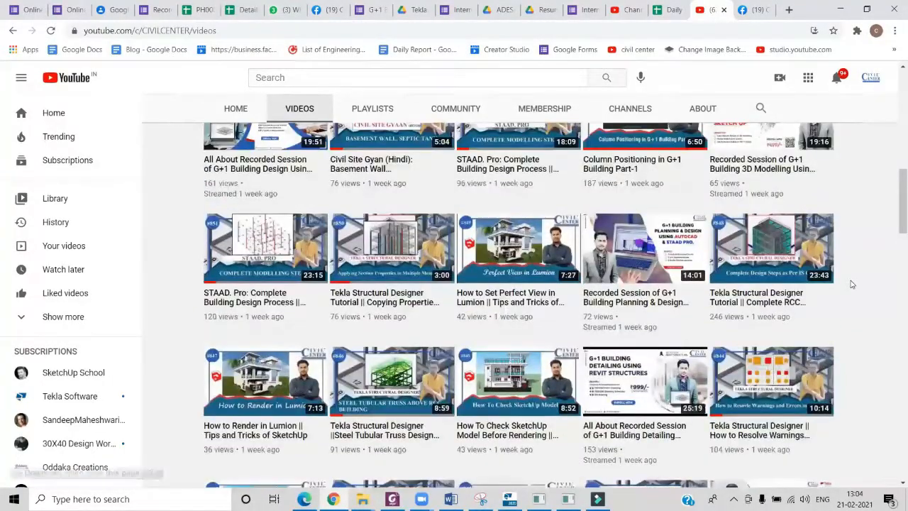
scroll(852, 284, "up", 2)
scroll(852, 284, "up", 3)
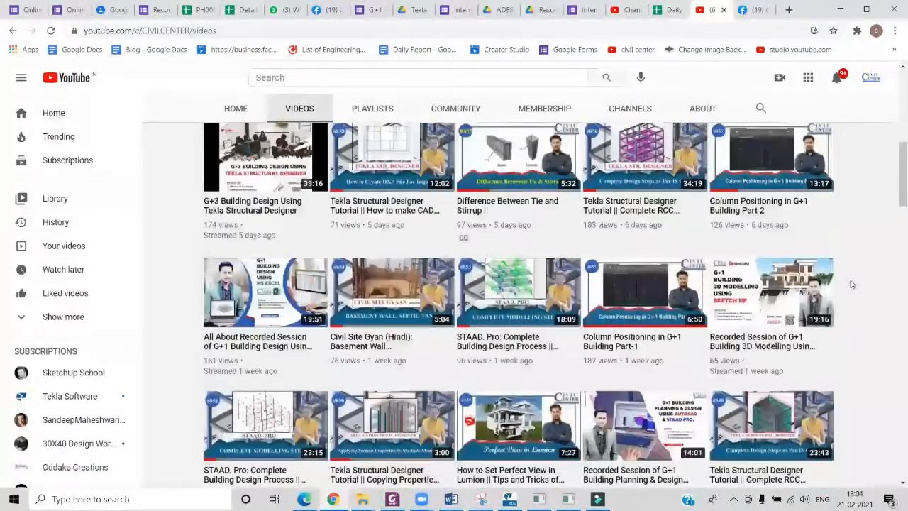
scroll(852, 285, "up", 3)
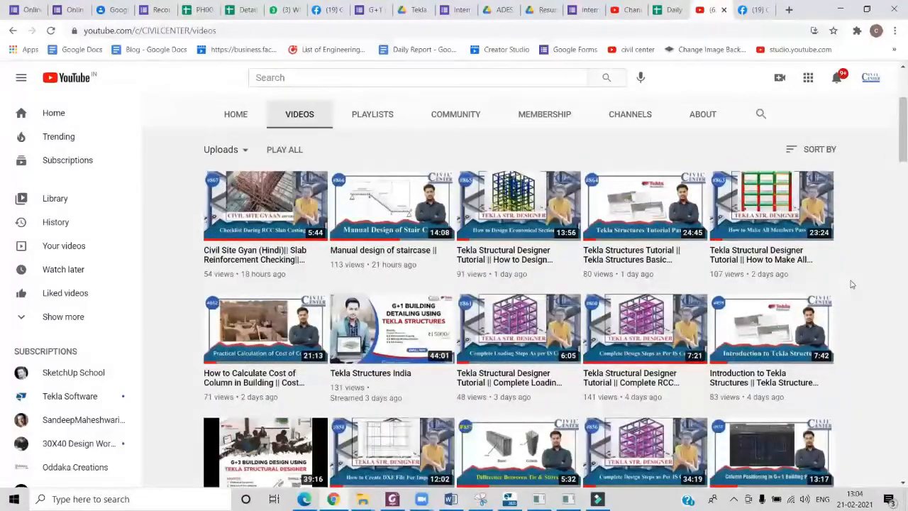
scroll(852, 284, "up", 3)
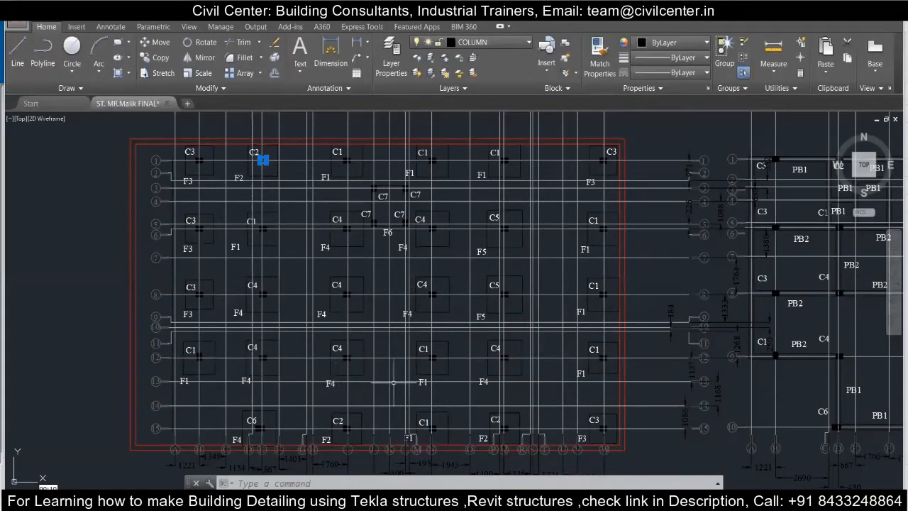
Step: Switch to AutoCAD, mark the C2 columns on grid line 15 in the layout, and check their size in the Schedule of Columns
left_click(507, 428)
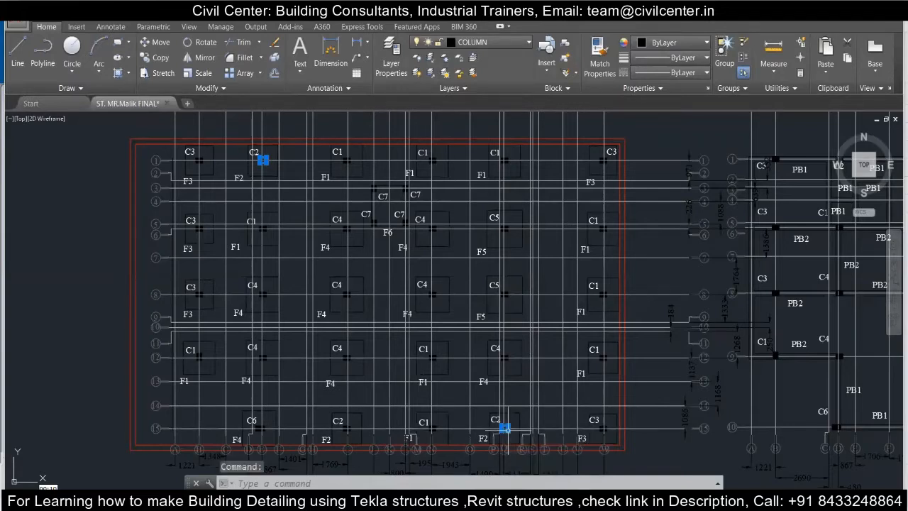
left_click(348, 428)
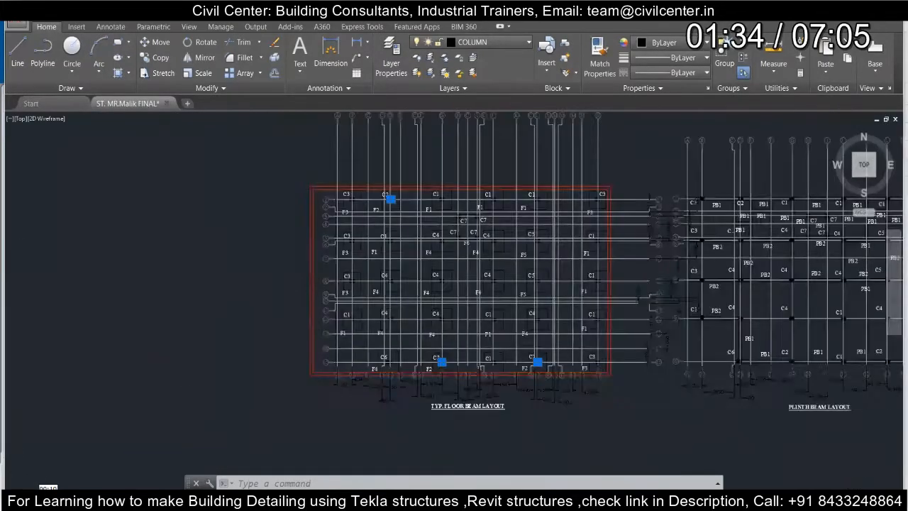
scroll(415, 277, "down", 6)
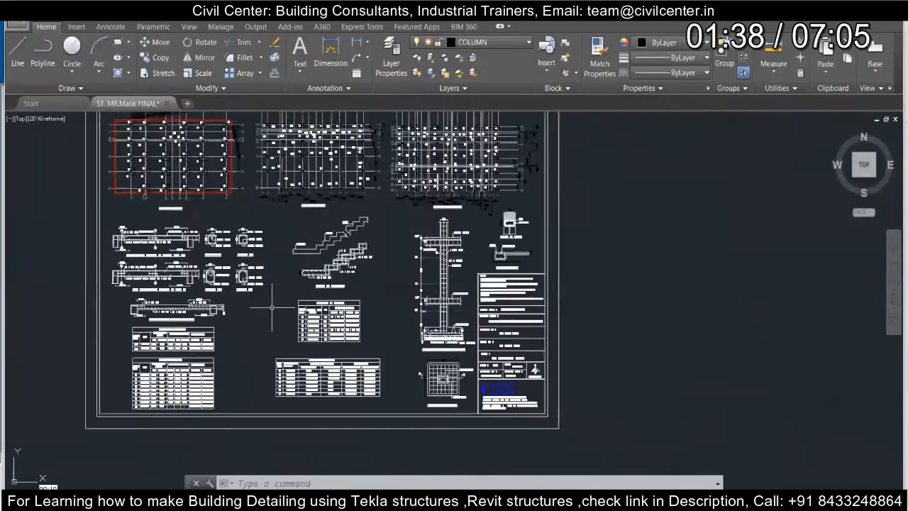
scroll(277, 312, "up", 6)
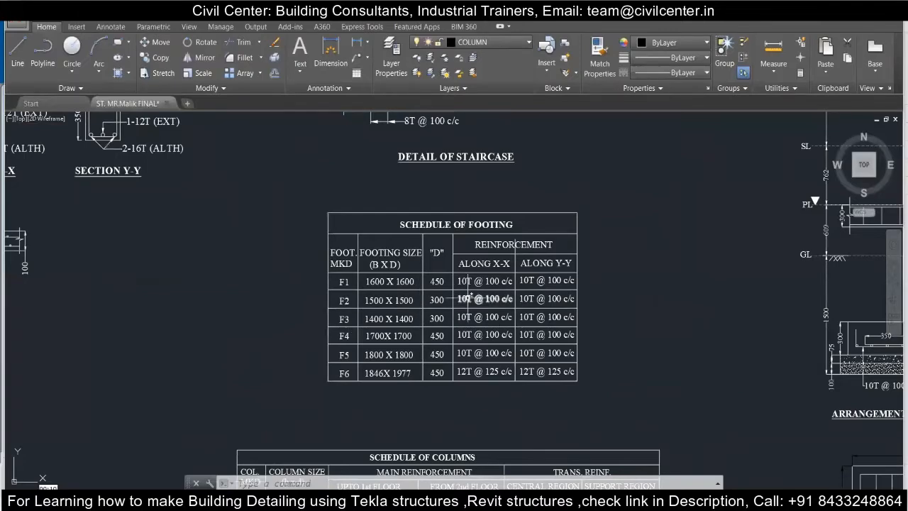
scroll(333, 281, "down", 4)
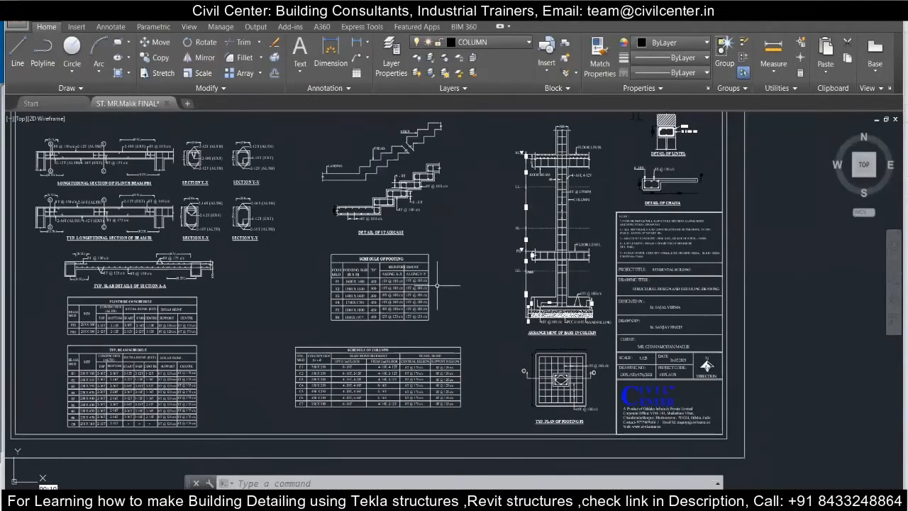
scroll(437, 285, "down", 2)
mouse_move(437, 285)
middle_mouse_down()
mouse_move(325, 303)
mouse_move(5, 313)
middle_mouse_up()
middle_click_drag(572, 221, 135, 323)
scroll(235, 253, "up", 4)
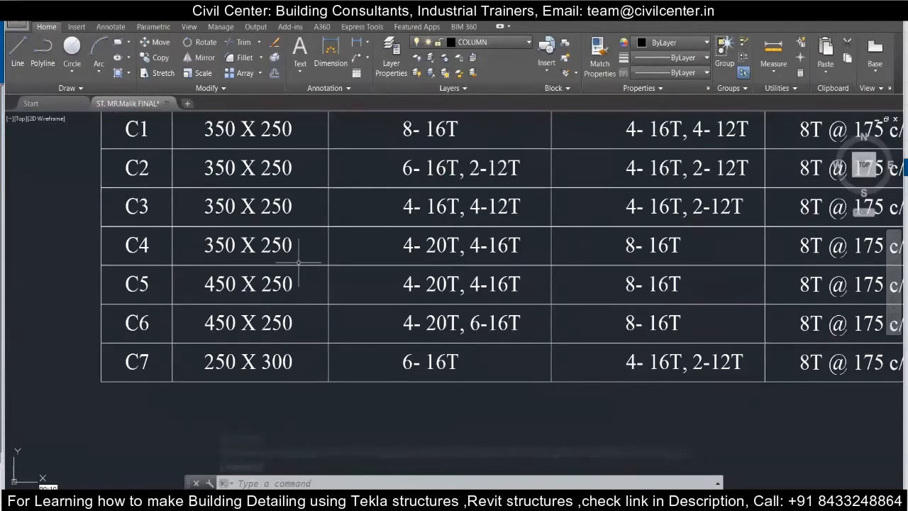
scroll(294, 273, "down", 4)
scroll(306, 265, "down", 5)
scroll(306, 265, "up", 3)
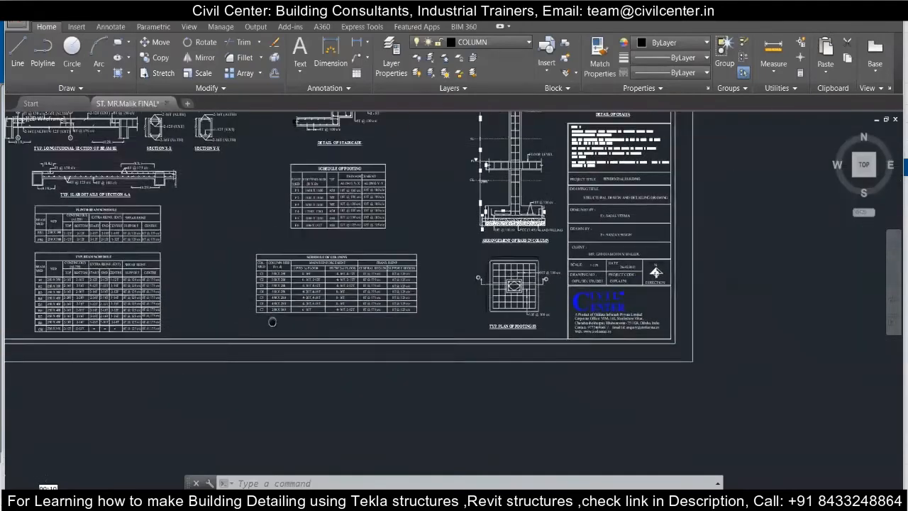
scroll(304, 249, "up", 3)
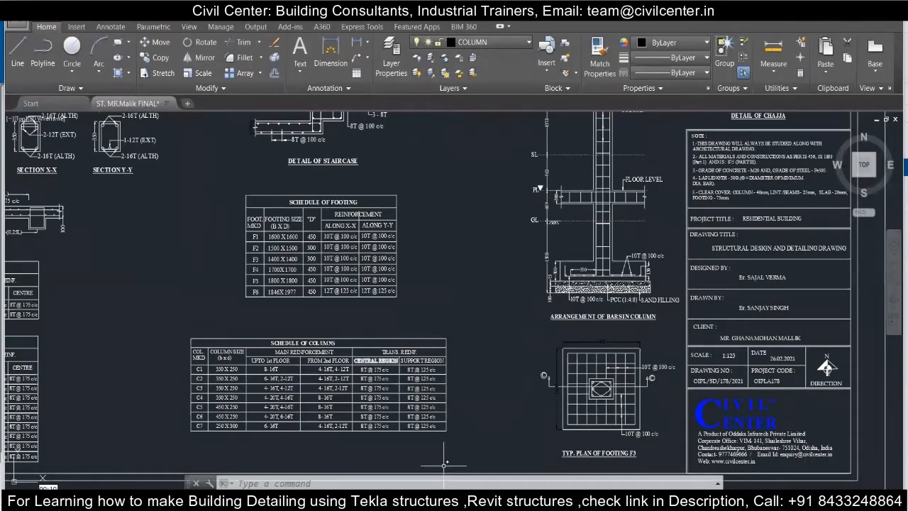
Step: Switch to Tekla Structures and set the concrete column's profile to 250*350
left_click(482, 434)
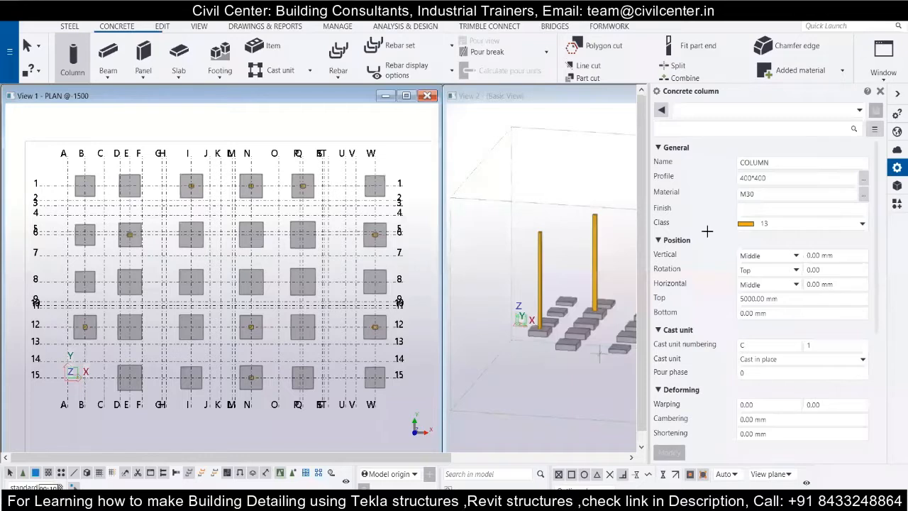
left_click(753, 178)
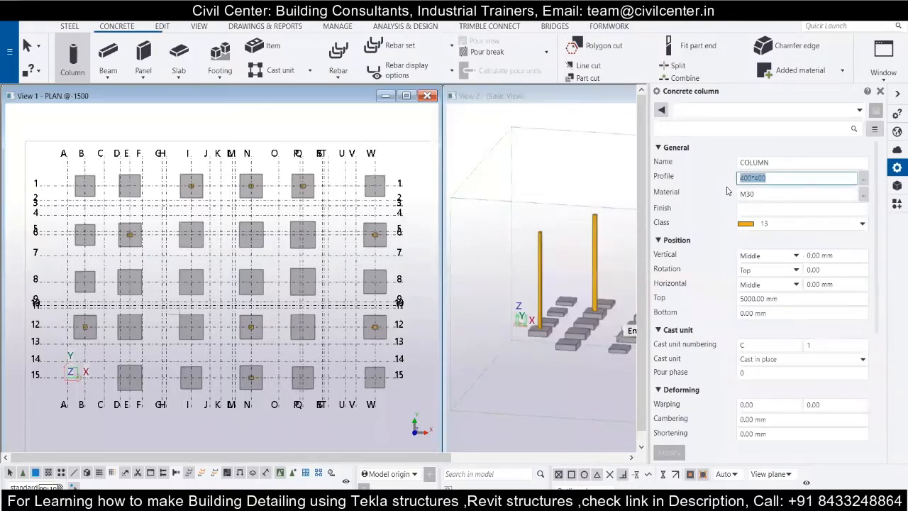
type("250*")
left_click(754, 194)
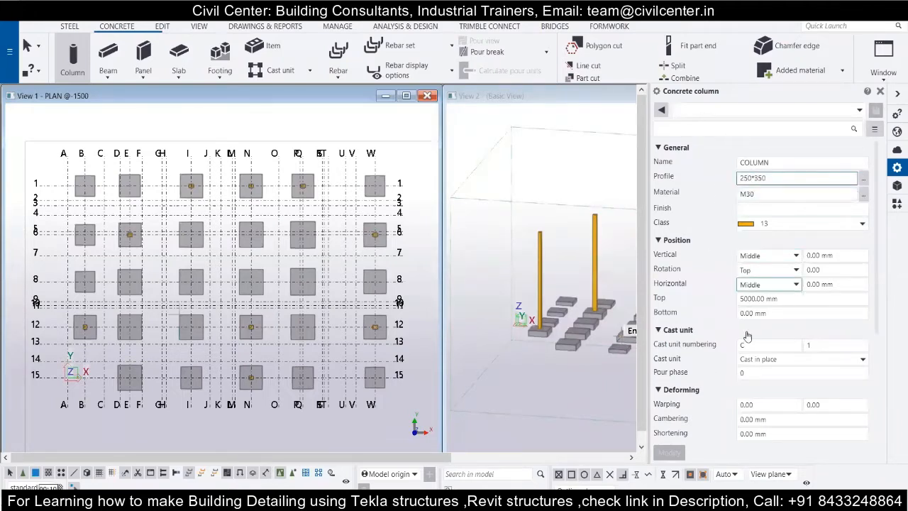
Step: Set the concrete column's bottom level to -1200 mm and its top level to 6707 mm
left_click(779, 312)
left_click_drag(778, 312, 725, 323)
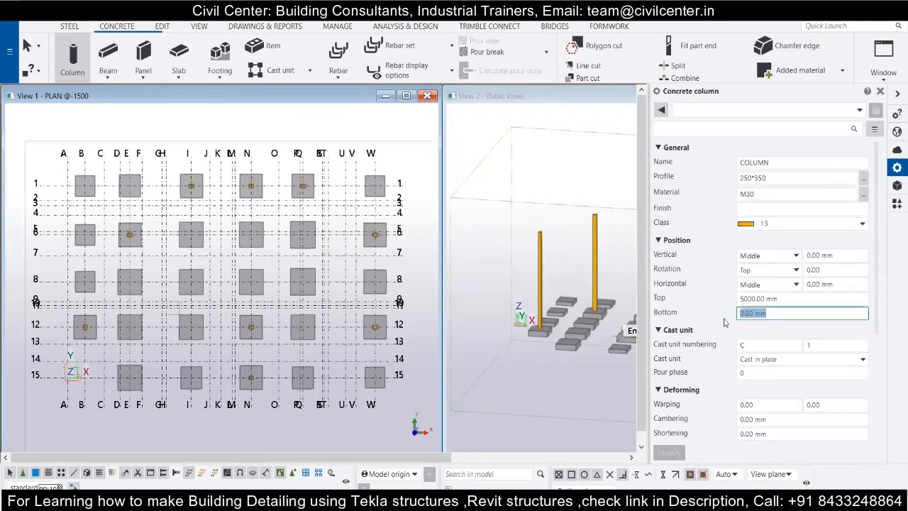
type("-1200")
left_click(787, 300)
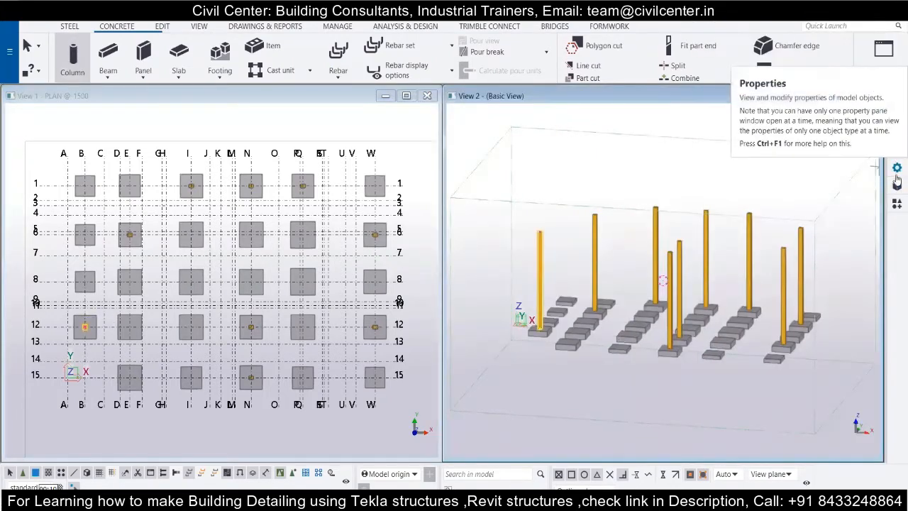
left_click(897, 167)
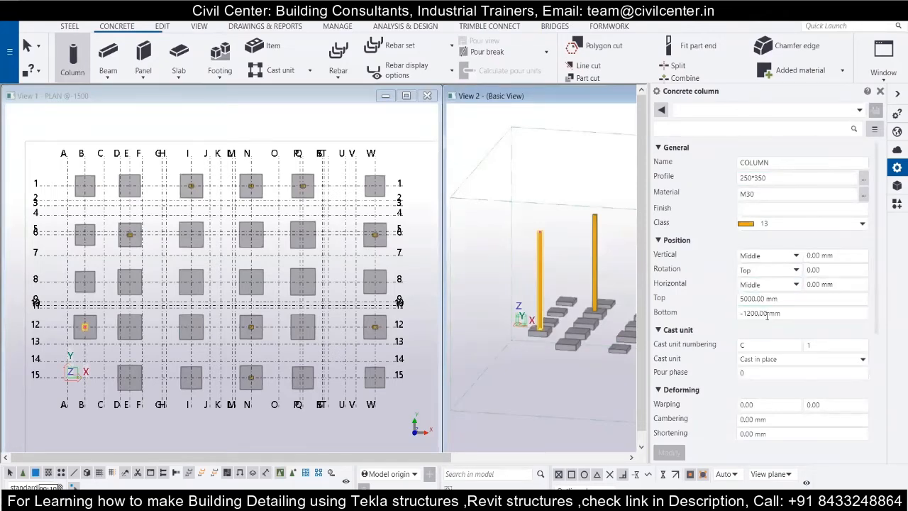
left_click_drag(790, 296, 710, 299)
type("6707")
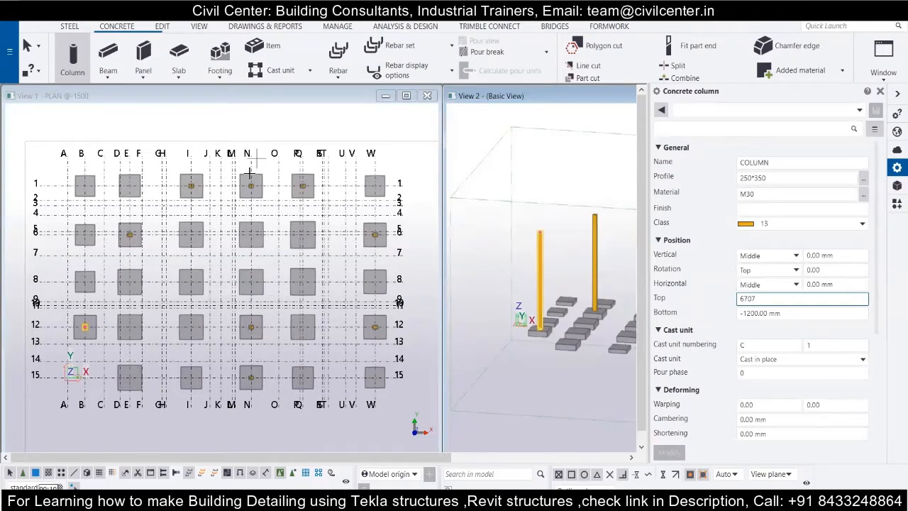
Step: Place columns on the footings at grid intersections E-1, I-15 and Q-15, matching the C2 positions in the AutoCAD layout
left_click(129, 183)
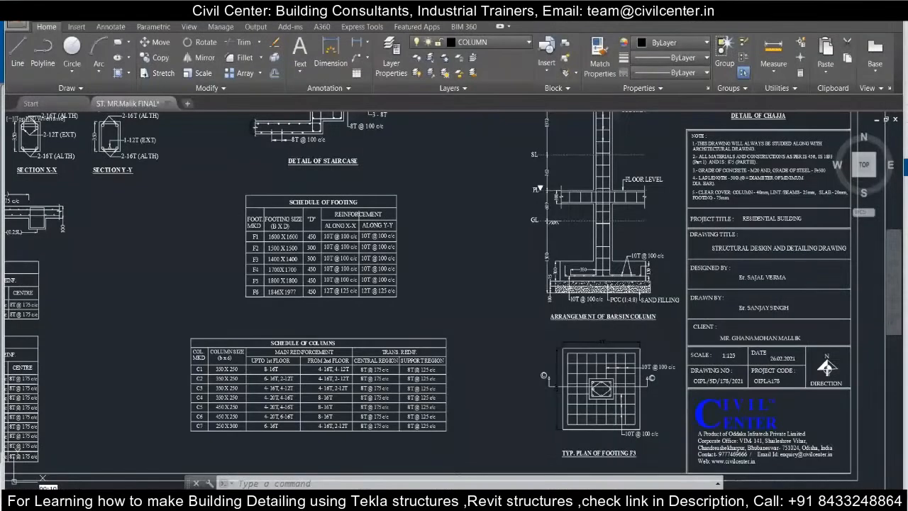
scroll(486, 312, "down", 6)
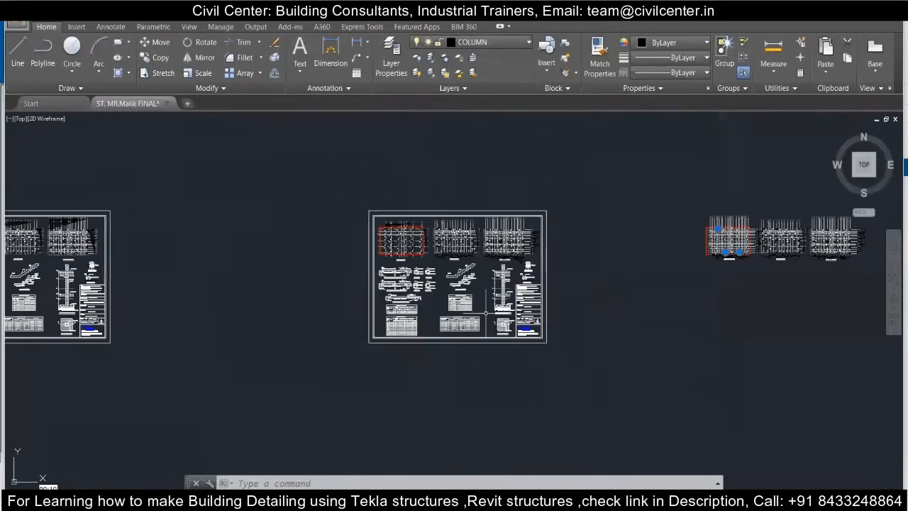
middle_click_drag(728, 250, 466, 302)
scroll(501, 309, "up", 10)
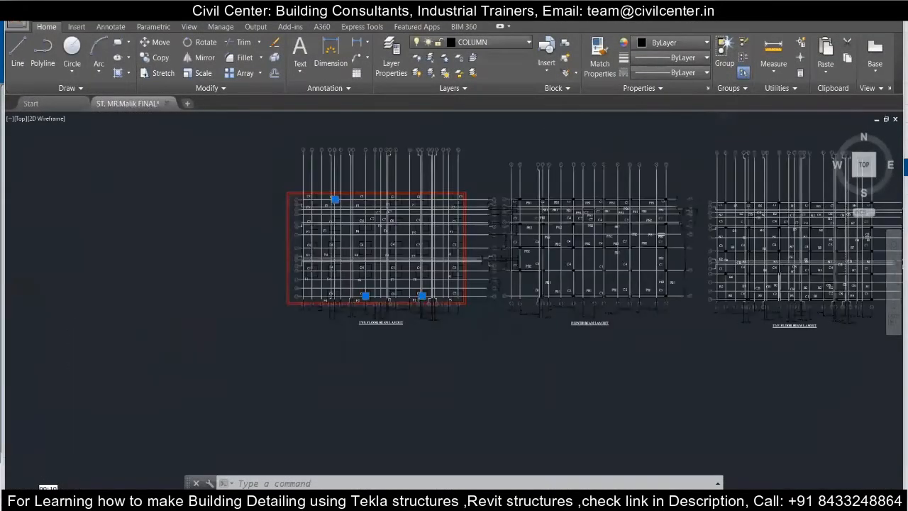
scroll(307, 282, "up", 9)
scroll(306, 282, "down", 9)
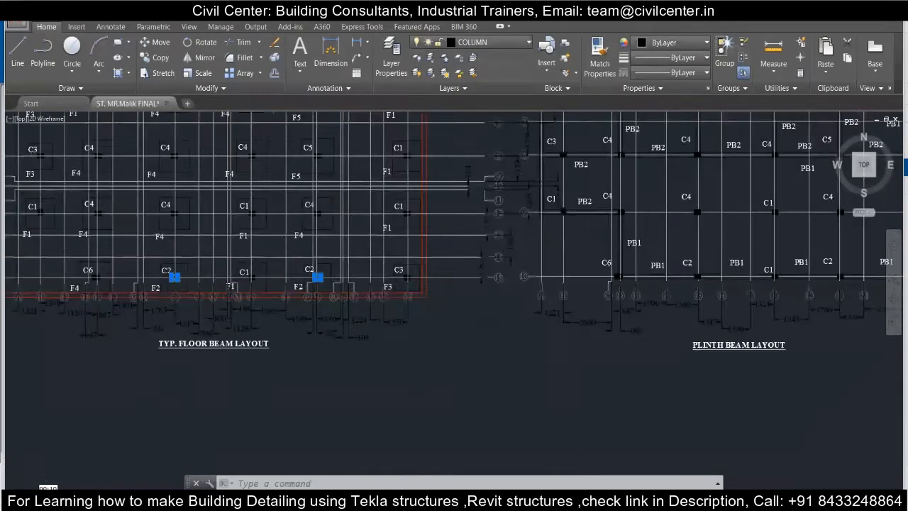
scroll(306, 281, "up", 3)
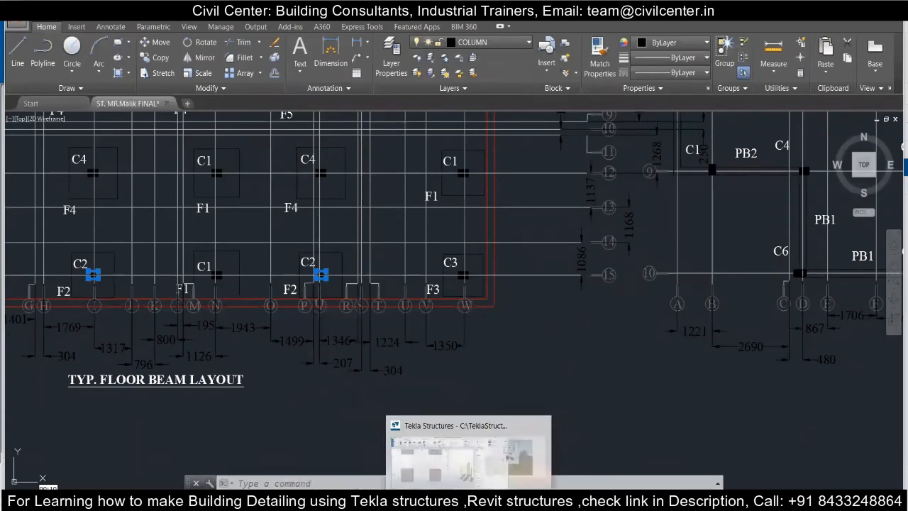
left_click(481, 504)
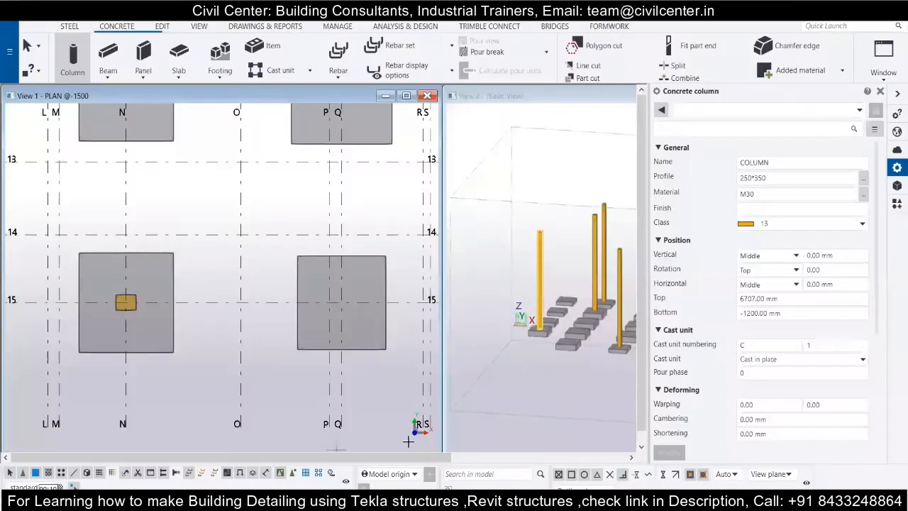
left_click(343, 302)
Step: Rotate the three columns at E-1, I-15 and Q-15 by 90 degrees
scroll(219, 364, "down", 5)
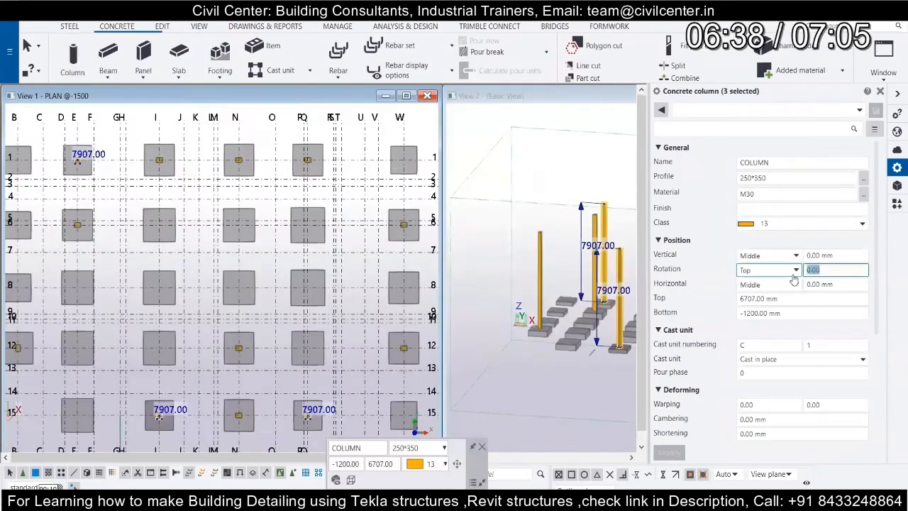
type("90")
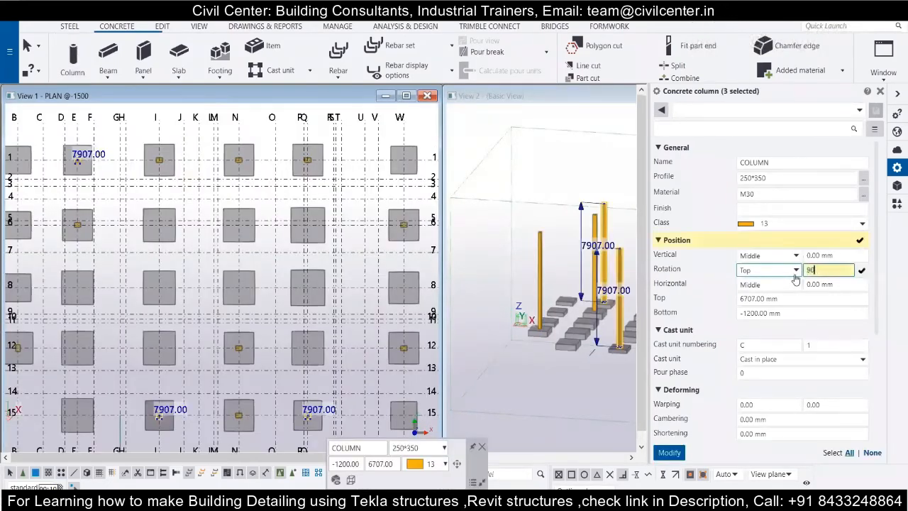
key("Return")
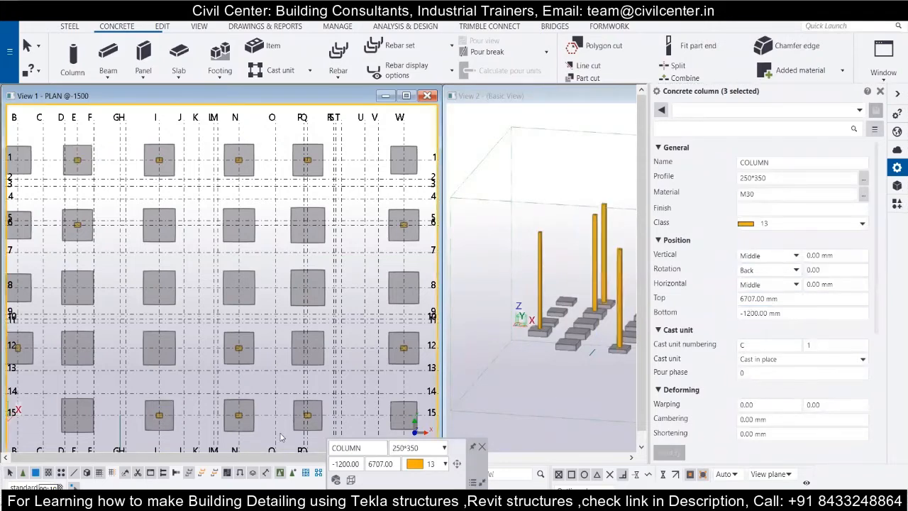
scroll(202, 320, "down", 2)
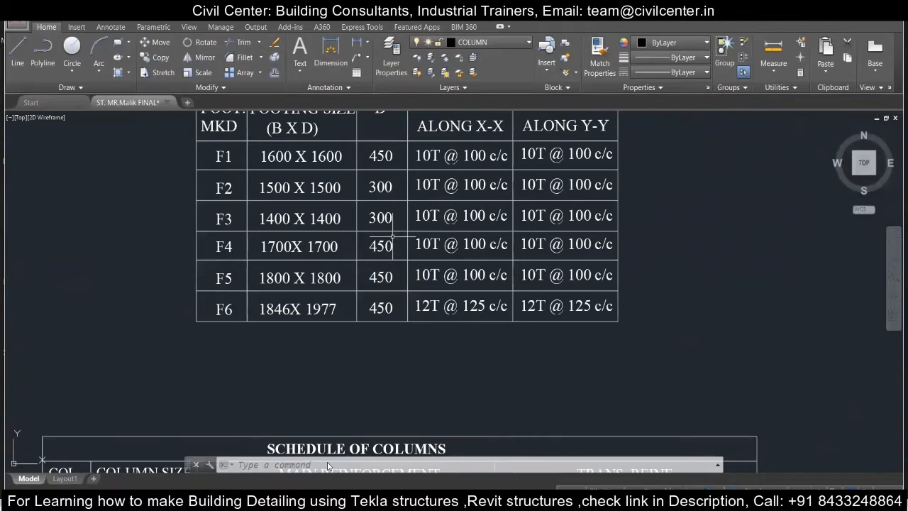
Step: Examine the column schedule and the layout plans in the AutoCAD structural drawing
scroll(394, 234, "down", 4)
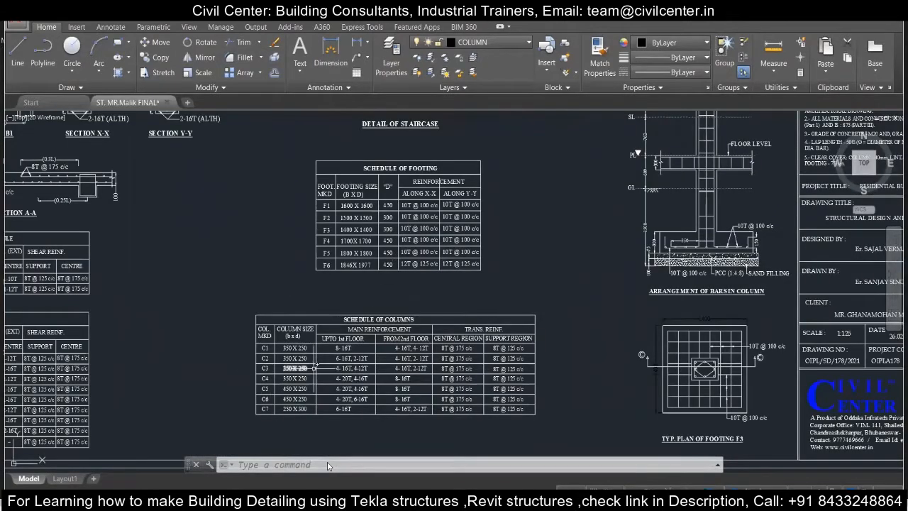
scroll(333, 271, "down", 4)
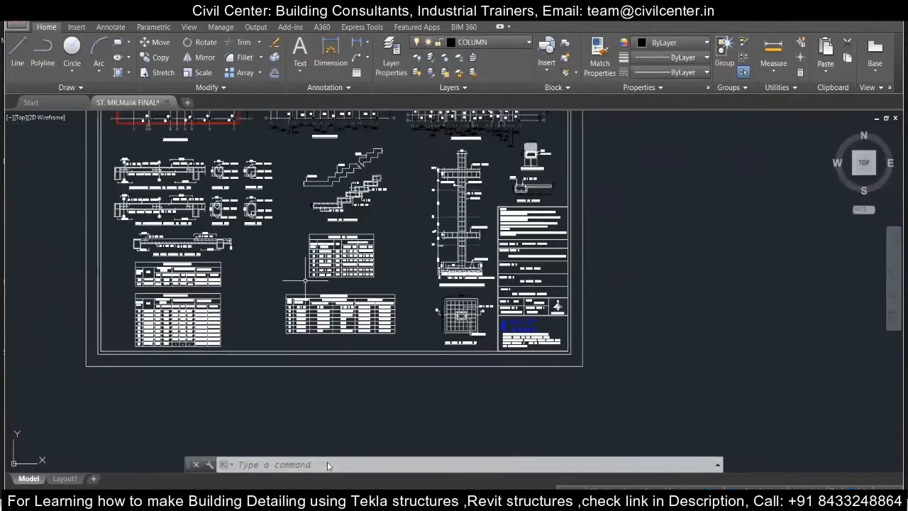
middle_click_drag(364, 272, 281, 342)
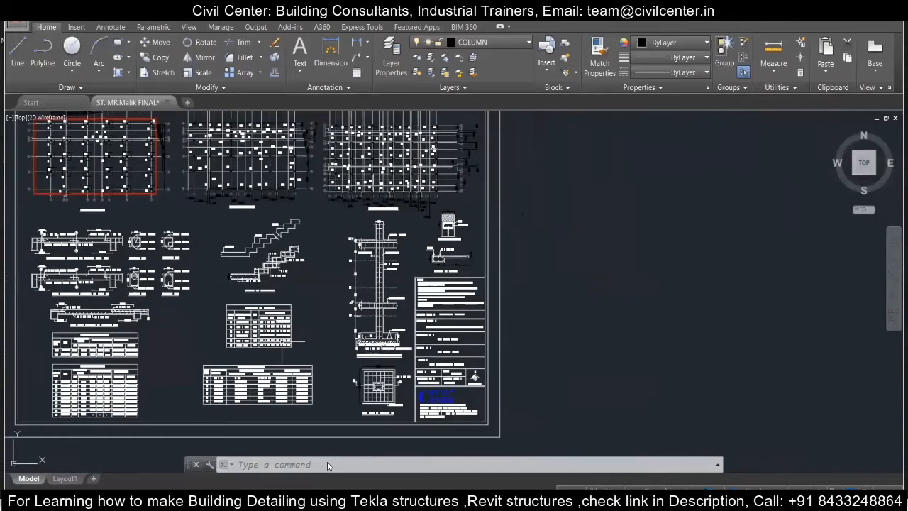
scroll(254, 334, "up", 4)
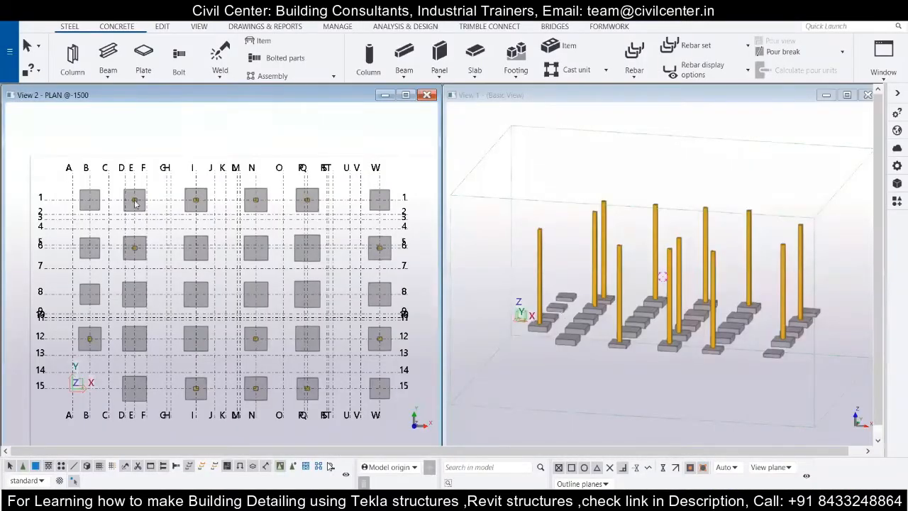
Step: Place 250*350 concrete columns on the C3 footings at grid intersections B-1, B-6, B-8, W-1 and W-15, based on the I-15 column's properties
left_click(135, 200)
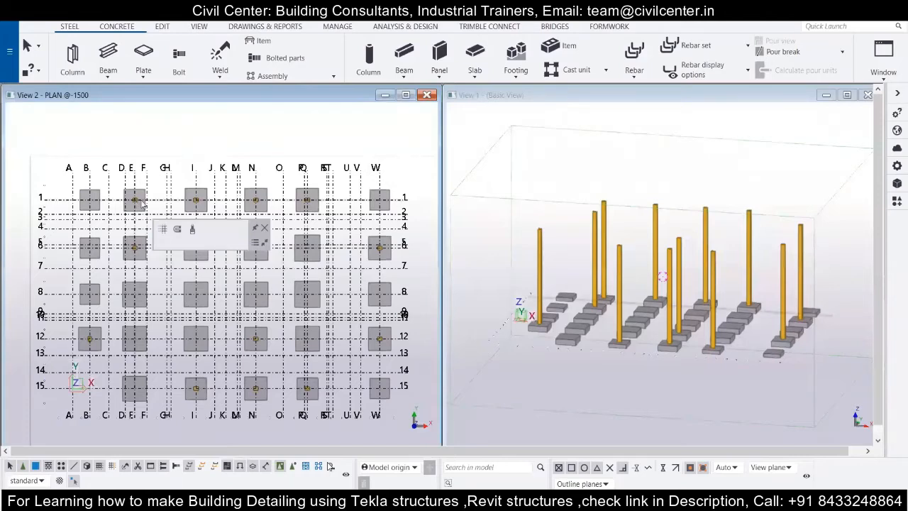
left_click(620, 278)
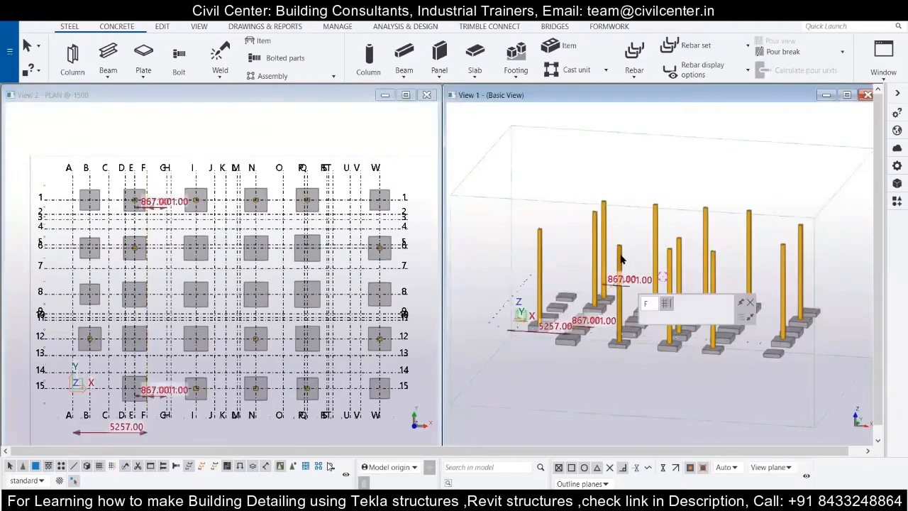
double_click(620, 260)
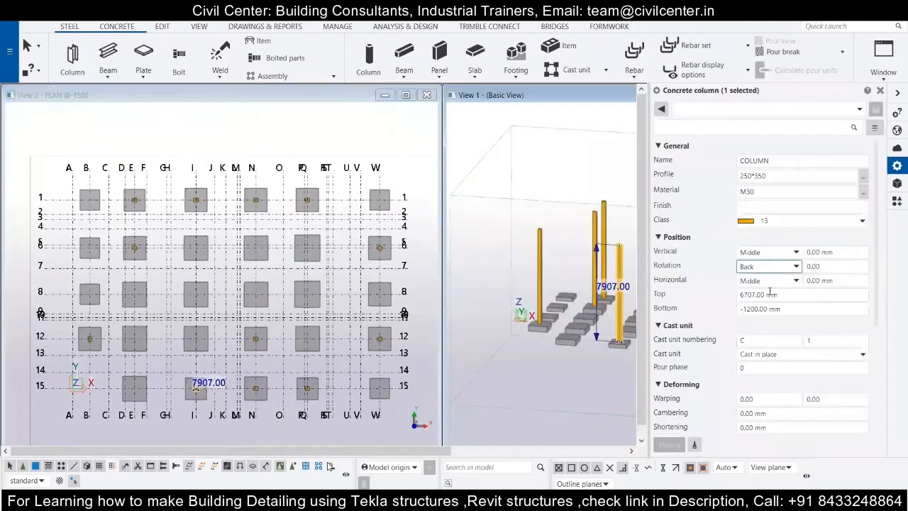
left_click(117, 27)
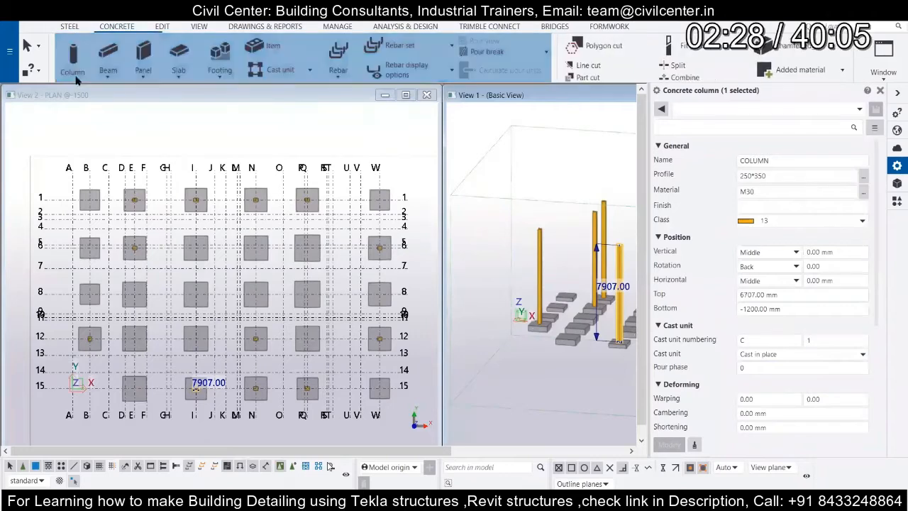
scroll(89, 239, "up", 5)
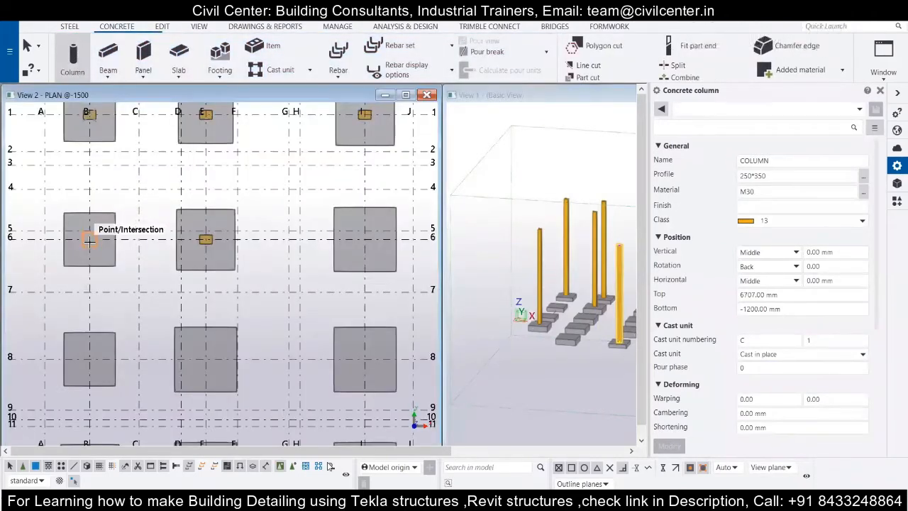
left_click(90, 239)
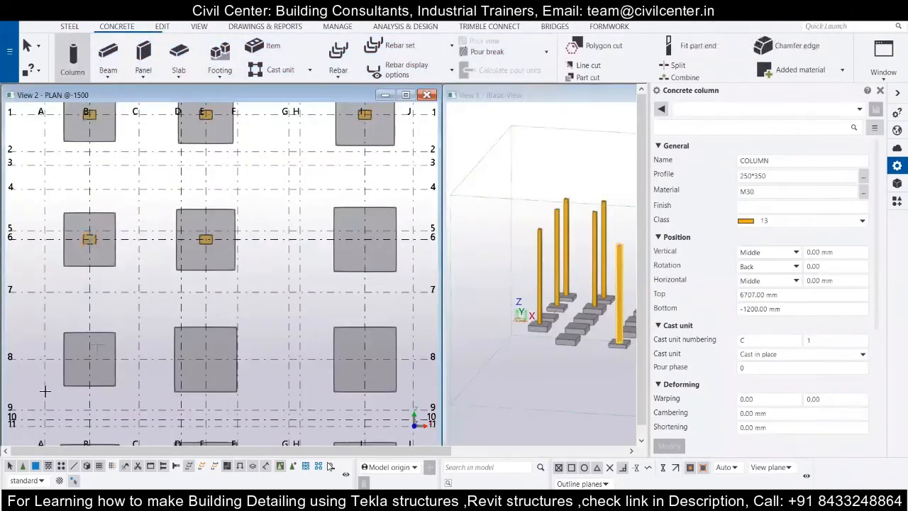
left_click(88, 361)
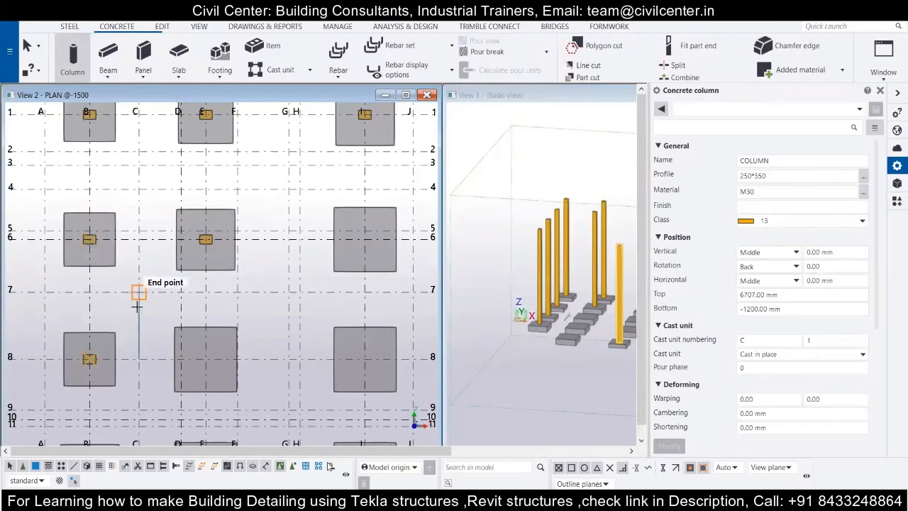
scroll(135, 288, "down", 6)
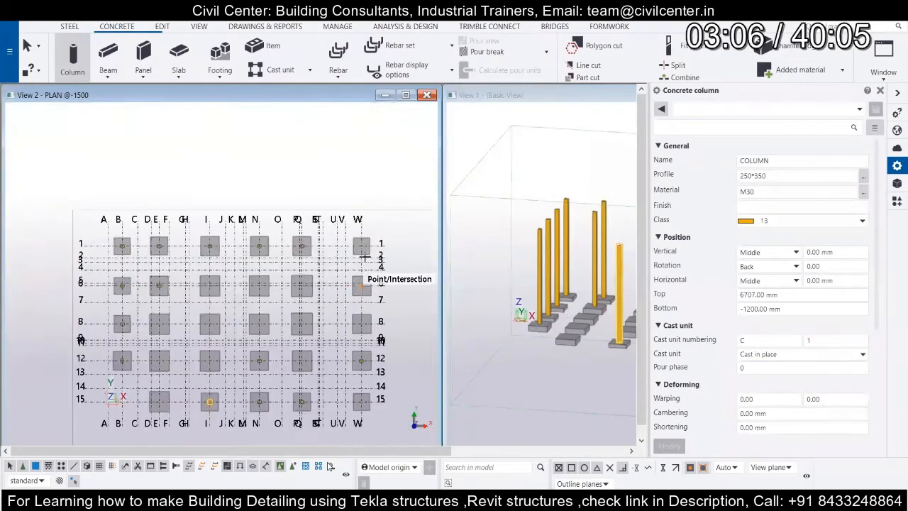
Step: Switch to the AutoCAD drawing and select the C4 columns in the typical floor beam layout to mark their positions
mouse_move(452, 501)
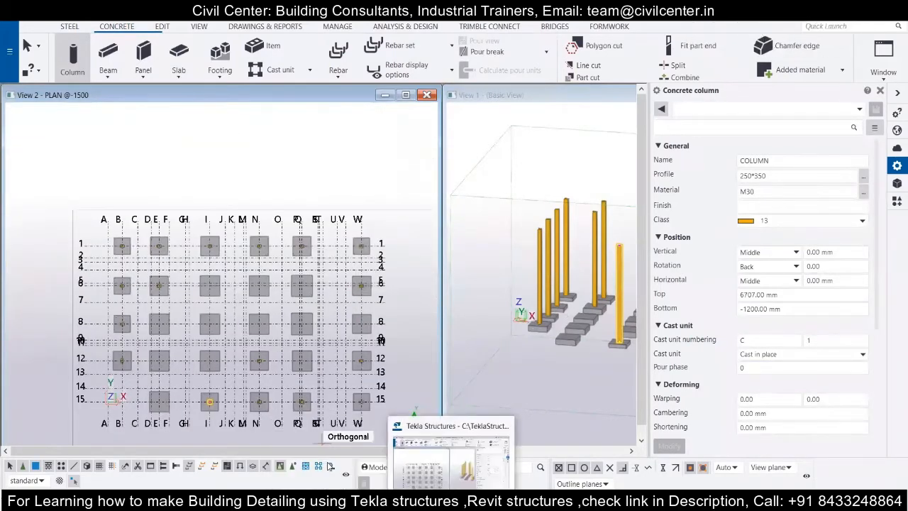
left_click(475, 500)
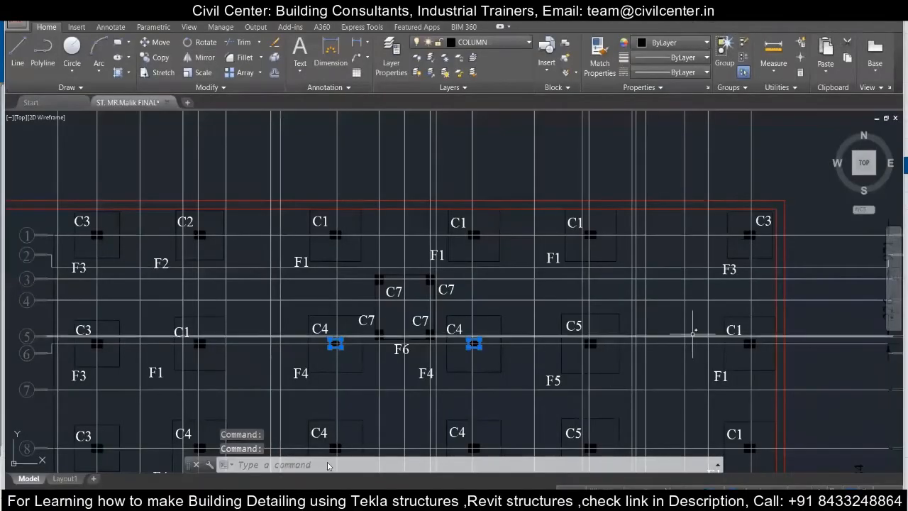
scroll(690, 329, "down", 2)
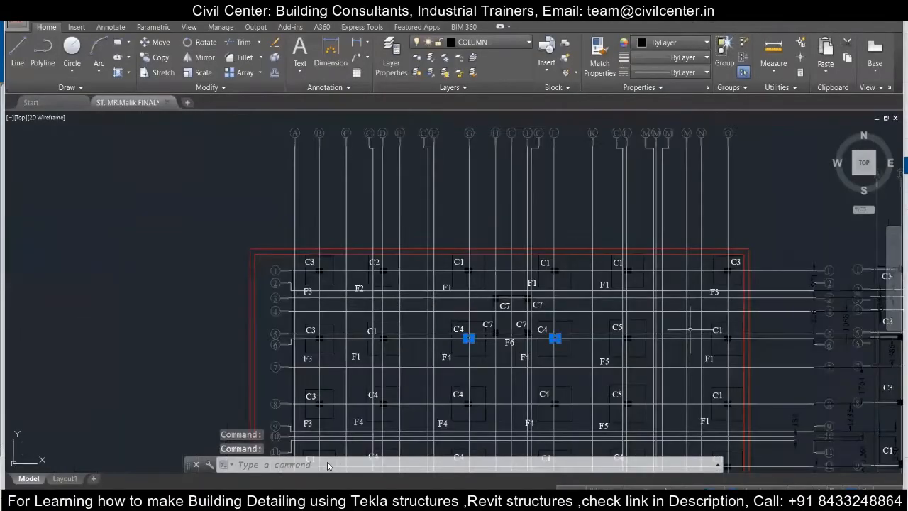
left_click(383, 403)
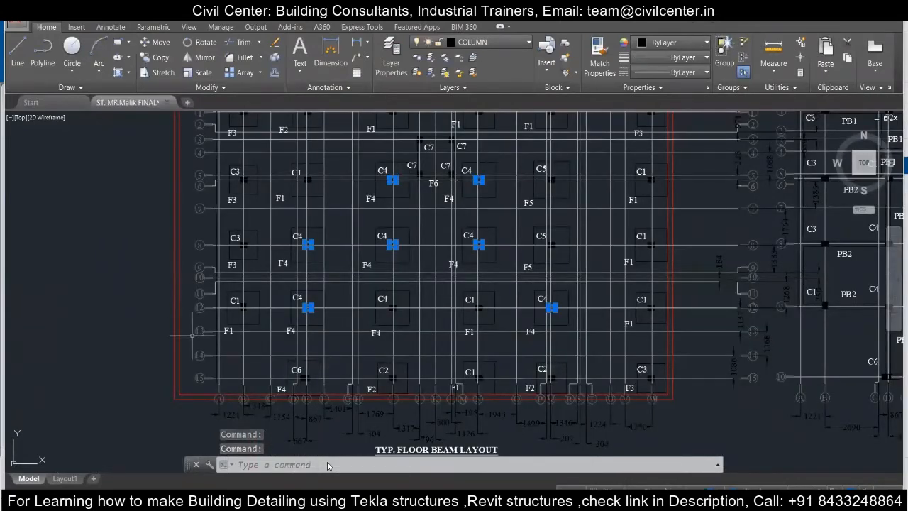
scroll(192, 336, "down", 2)
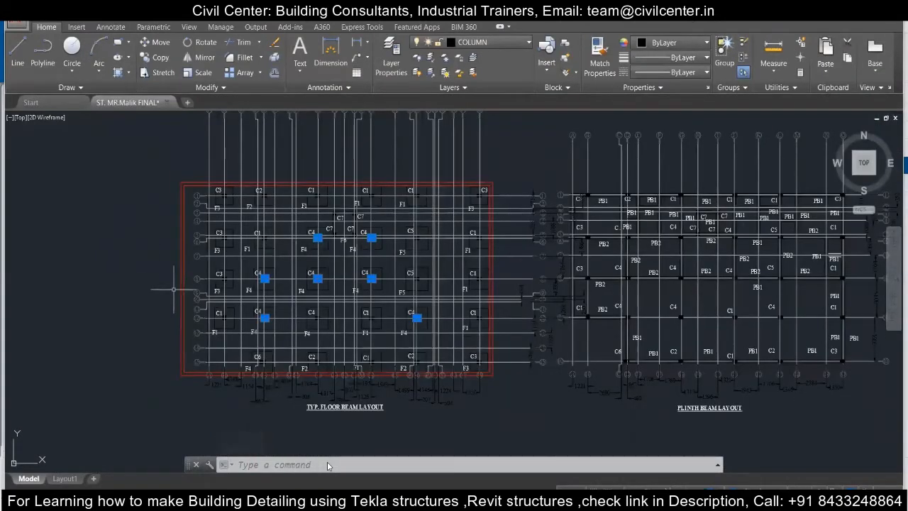
Step: Examine the column and footing schedules in the AutoCAD drawing for the C4 column size and its footing depth
scroll(161, 306, "down", 3)
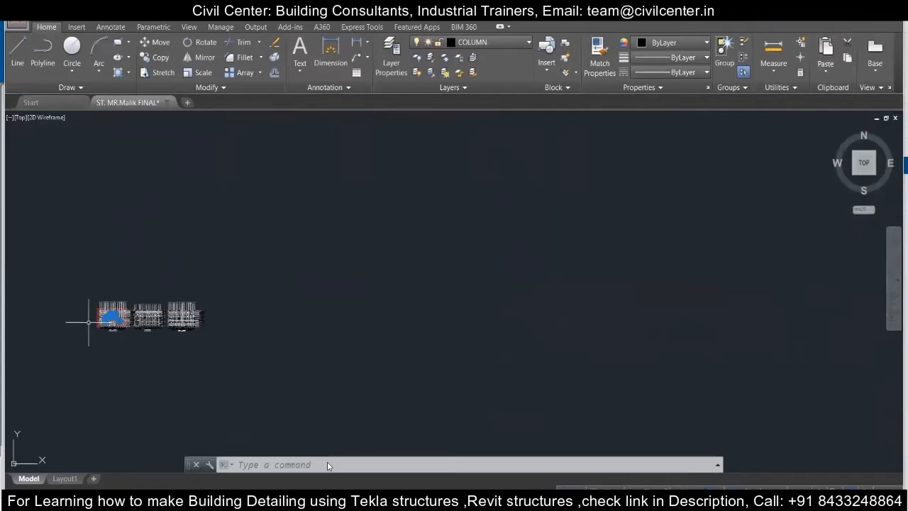
scroll(28, 348, "down", 2)
scroll(14, 364, "up", 5)
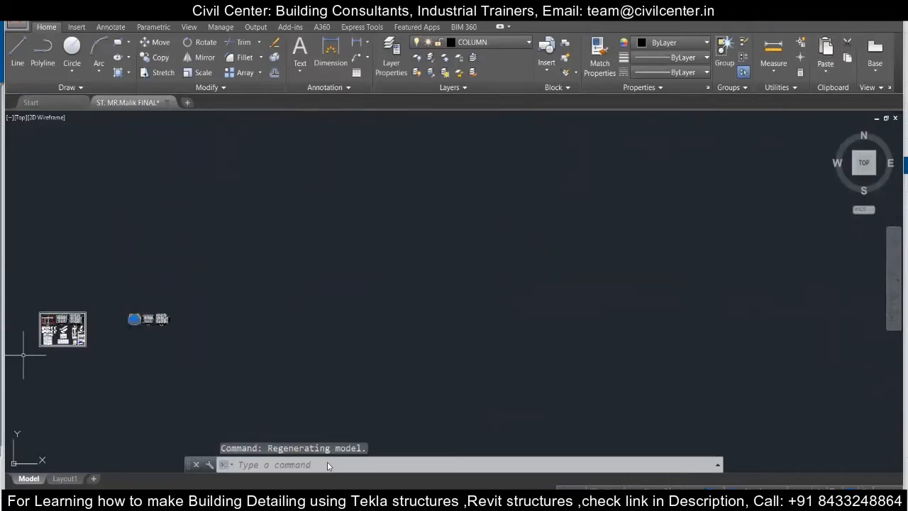
scroll(316, 293, "up", 6)
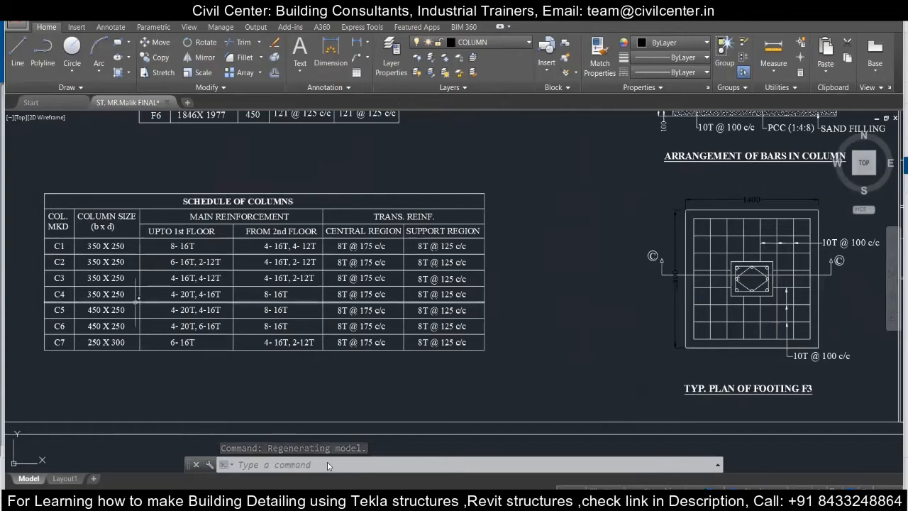
scroll(211, 294, "down", 4)
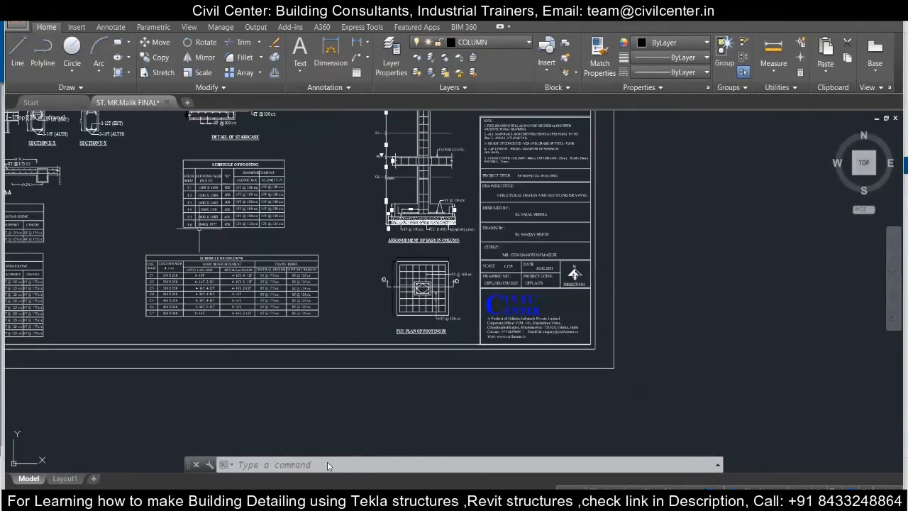
scroll(199, 223, "up", 4)
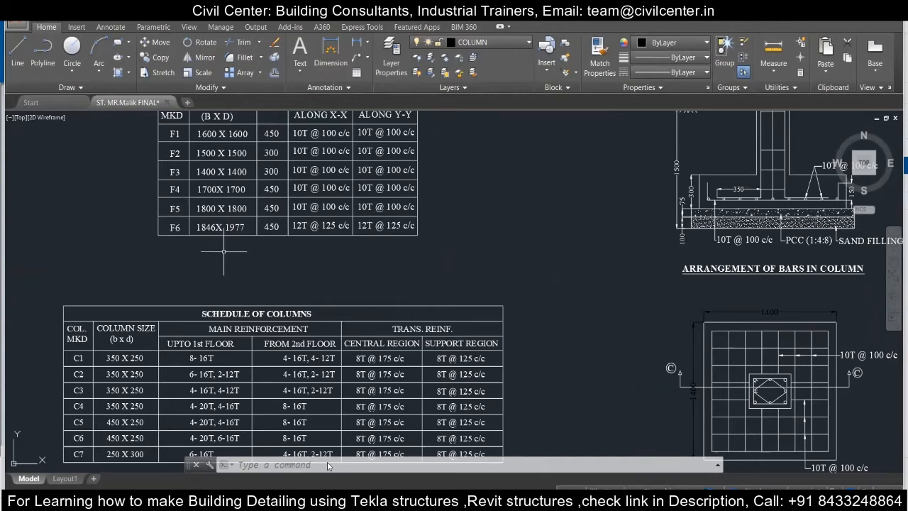
scroll(223, 251, "down", 2)
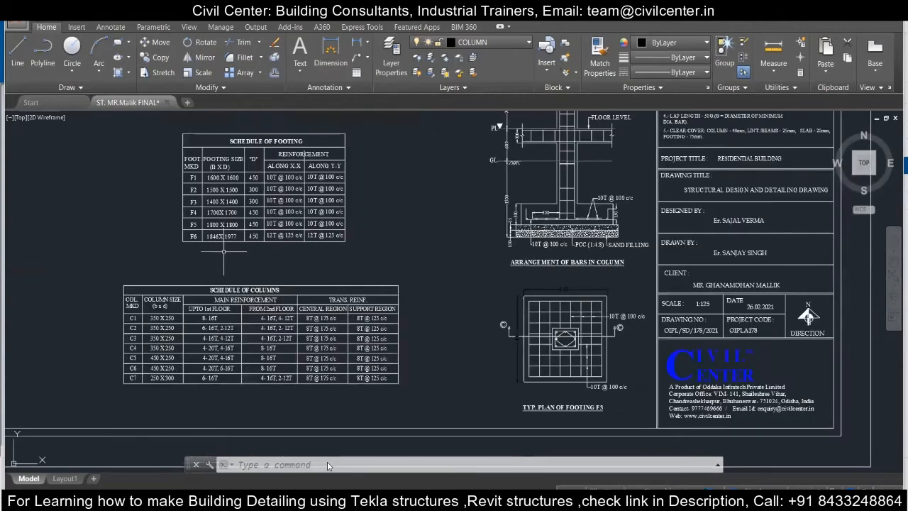
scroll(224, 250, "down", 5)
scroll(436, 185, "up", 2)
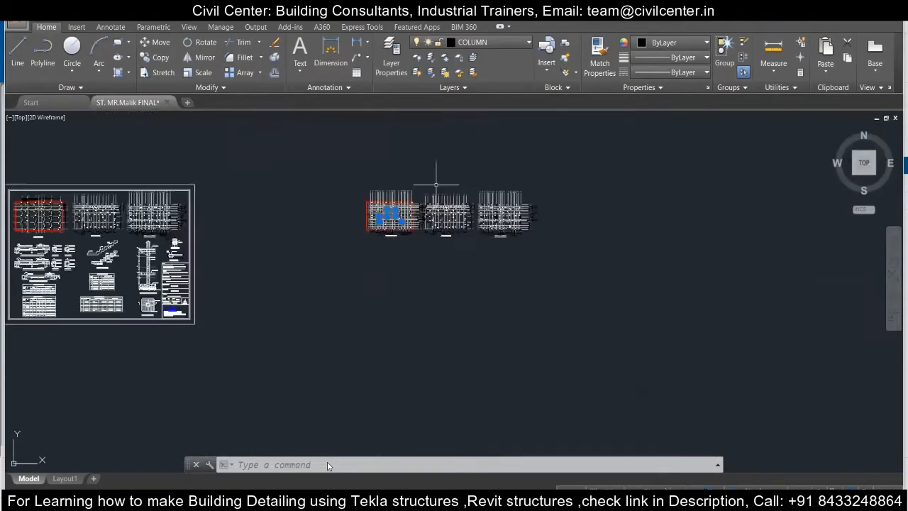
scroll(436, 185, "up", 4)
scroll(287, 225, "up", 4)
scroll(287, 225, "down", 2)
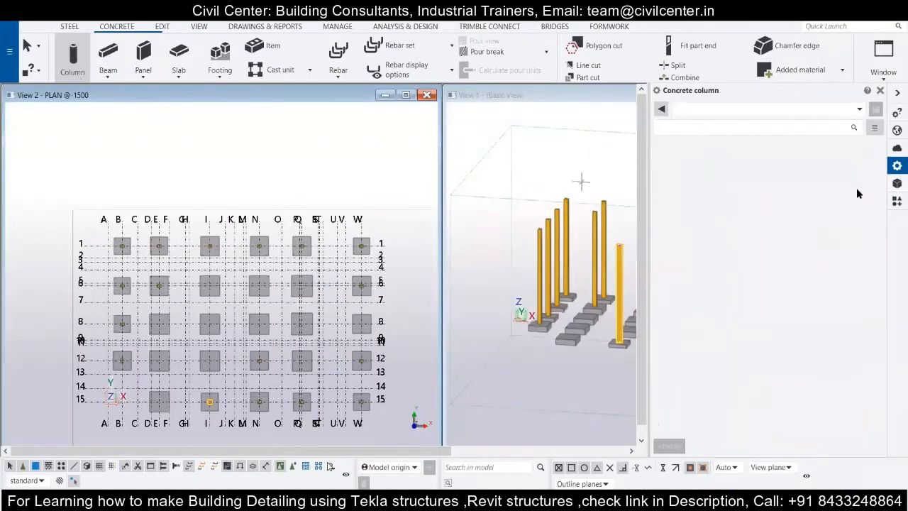
Step: Set the concrete column's bottom level to -1050 mm in Tekla Structures and arrange its window side by side with AutoCAD
left_click(786, 308)
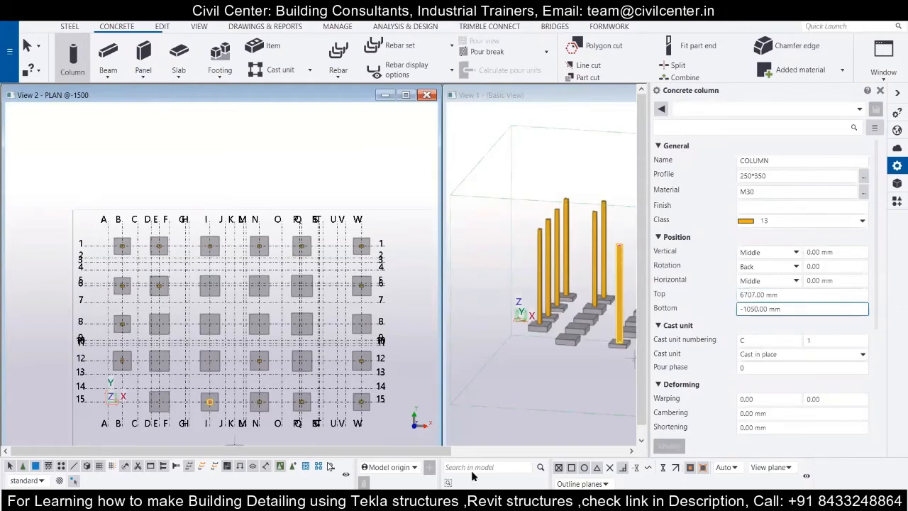
left_click_drag(490, 9, 397, 40)
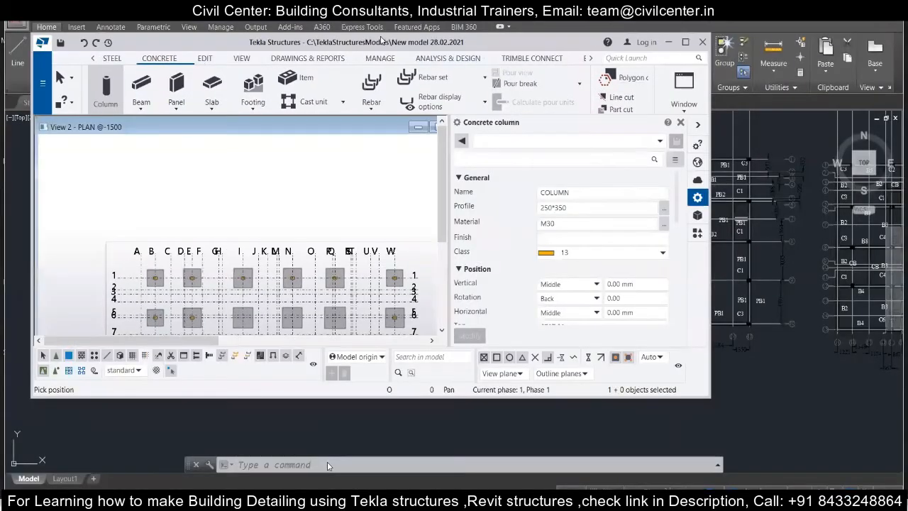
key("super+Right")
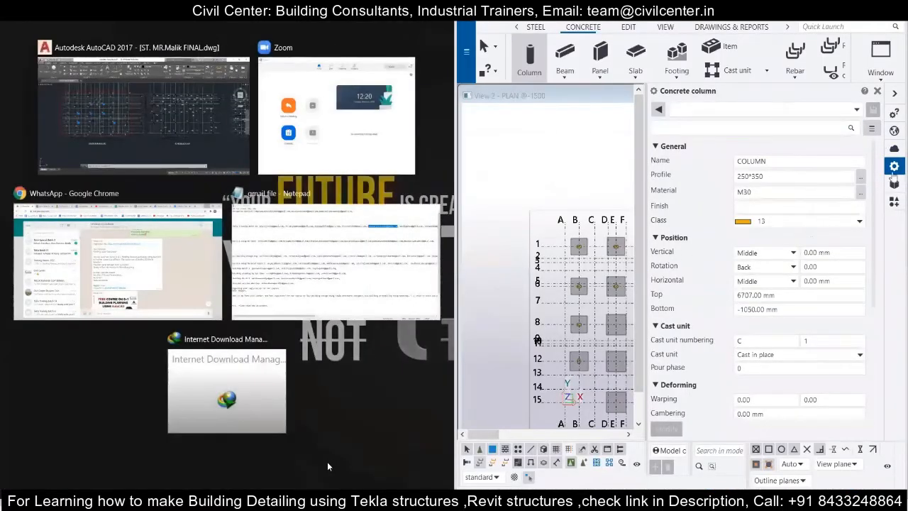
key("Return")
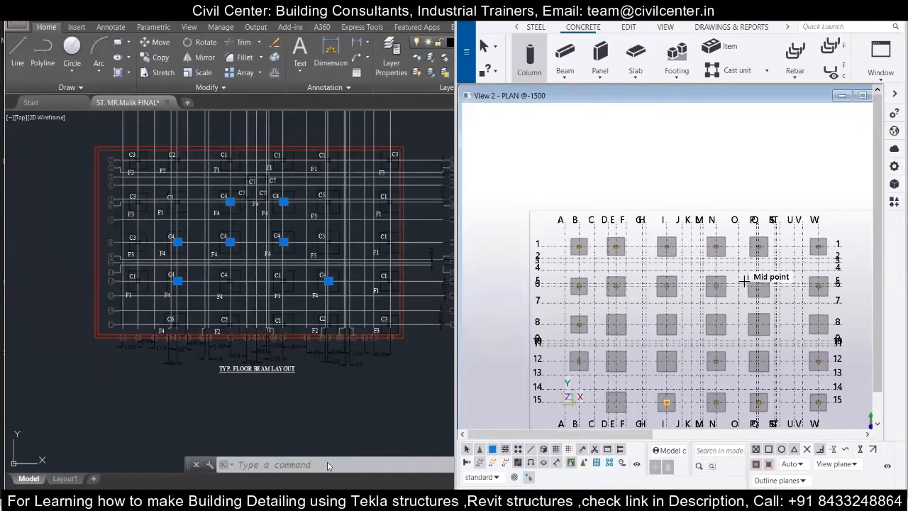
Step: Place columns on the C4 footings at grid intersections I-6, N-6, E-8, I-8, N-8, E-12 and Q-12
scroll(718, 289, "up", 5)
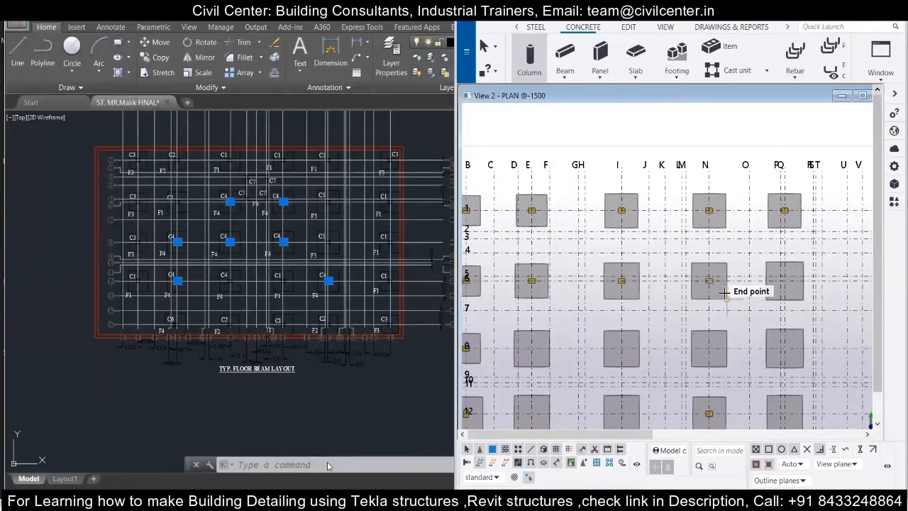
scroll(724, 291, "down", 3)
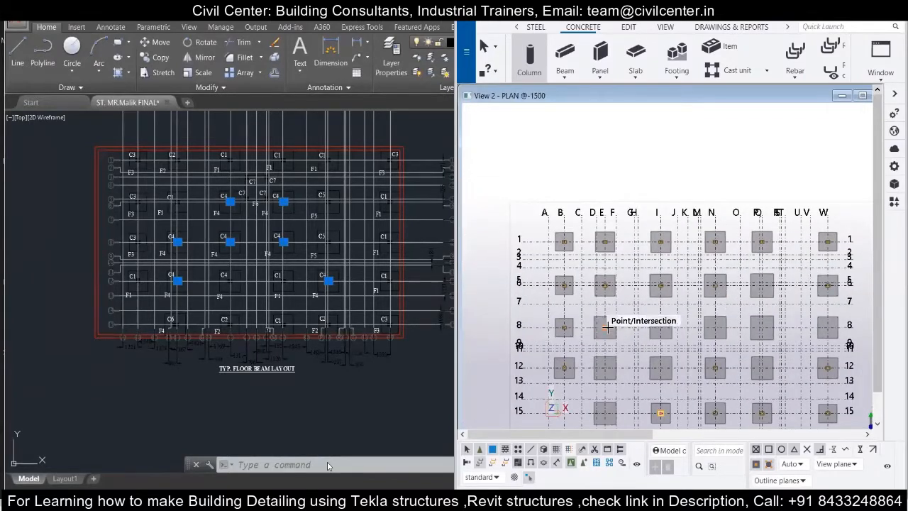
left_click(608, 329)
left_click(661, 327)
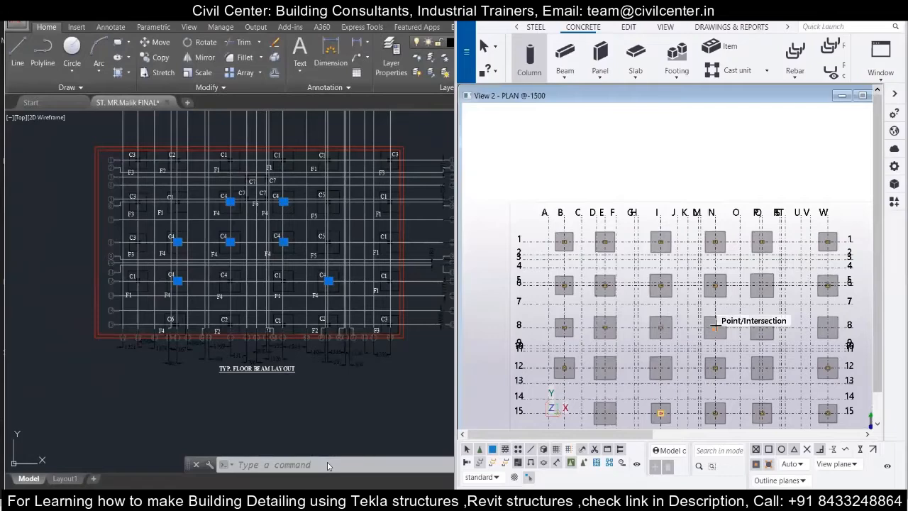
left_click(715, 327)
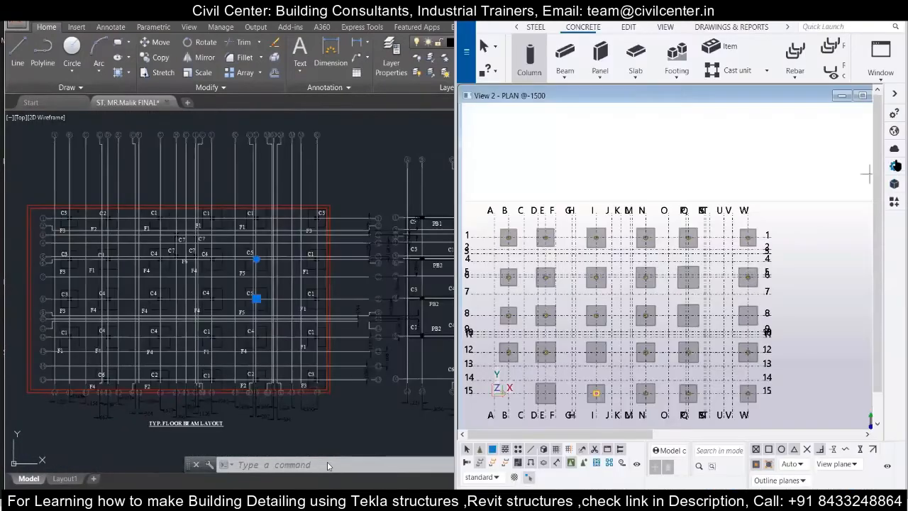
Step: Place the C5 columns on the footings at Q-6 and Q-8 and the C6 column on the footing at E-15
left_click(894, 165)
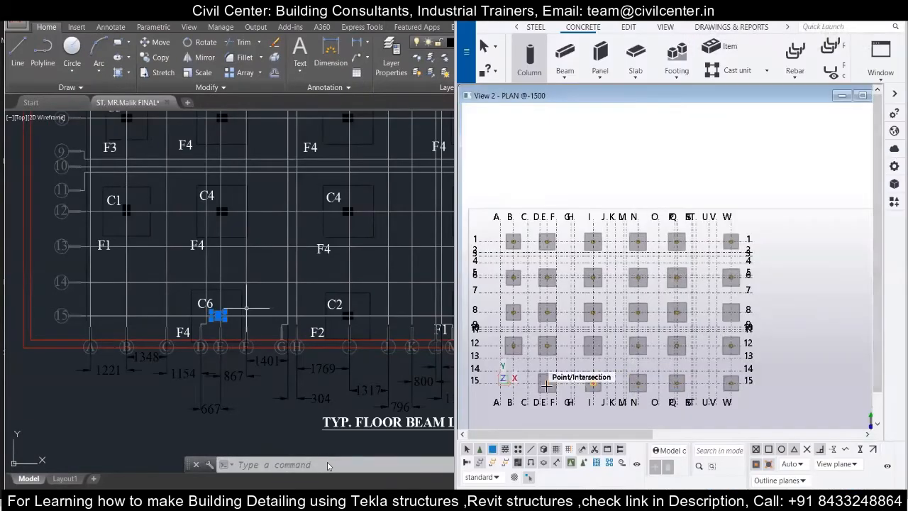
scroll(547, 383, "up", 2)
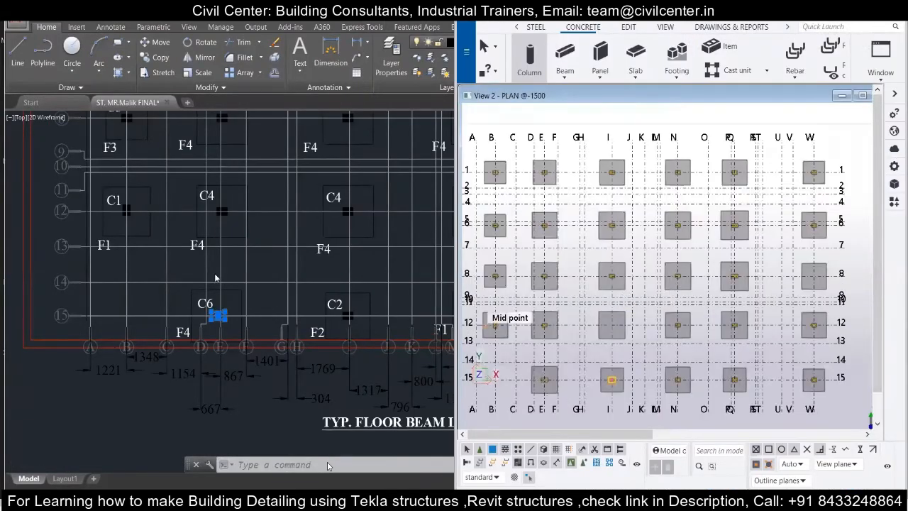
Step: Compare the column marks in the AutoCAD typical floor beam layout with the columns placed in the model
scroll(341, 260, "up", 2)
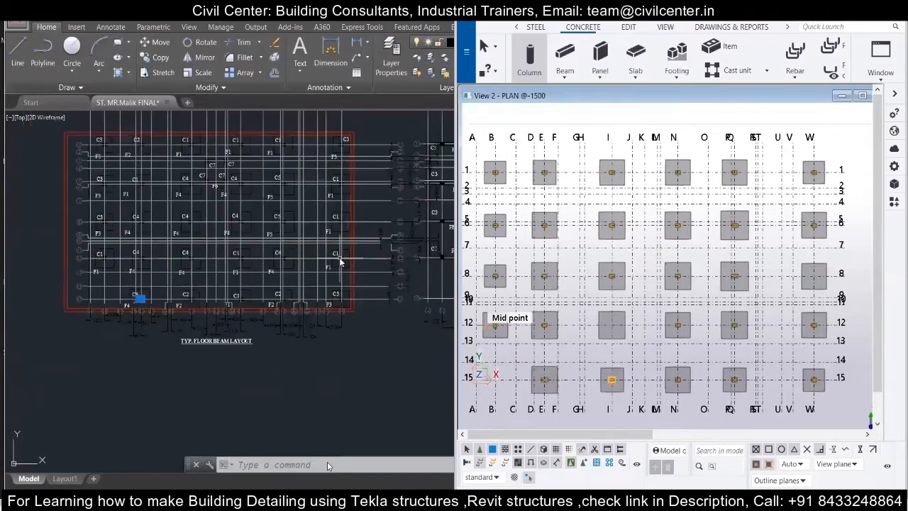
scroll(380, 183, "up", 2)
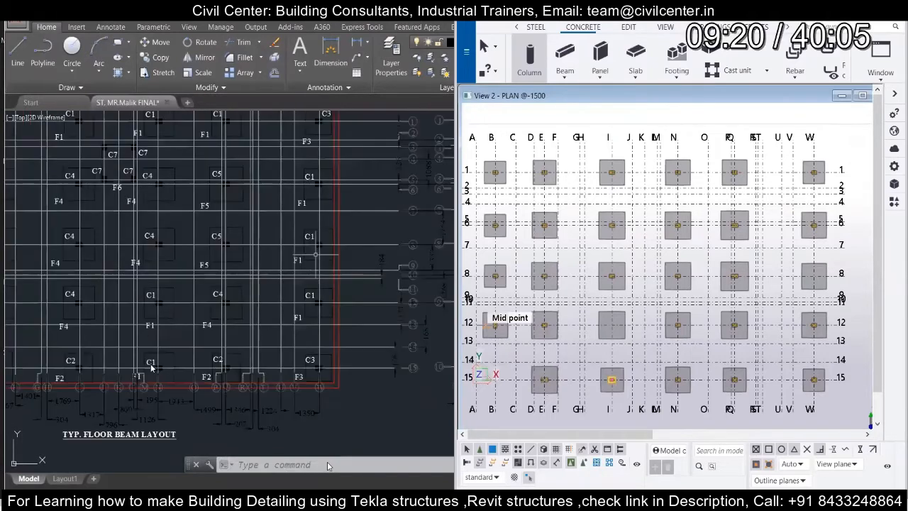
middle_click_drag(67, 315, 121, 310)
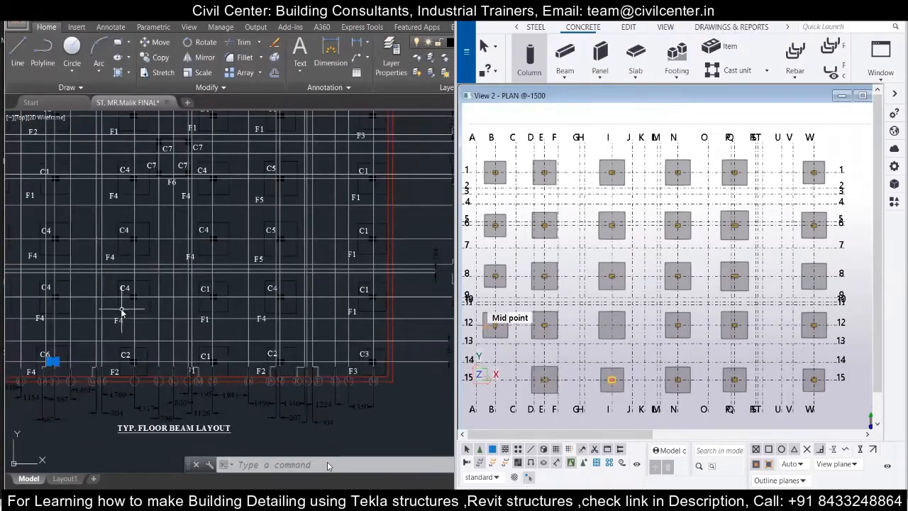
left_click(328, 466)
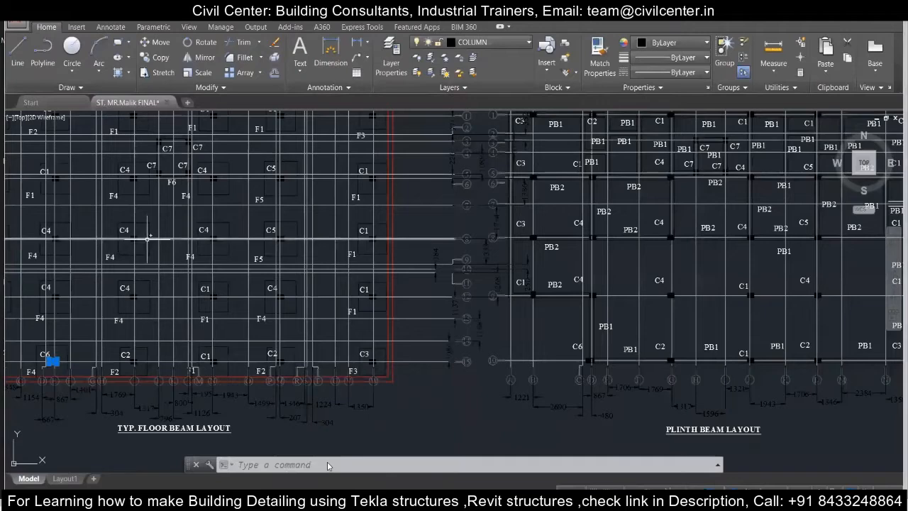
Step: Try to copy the column at grid intersection I-8 linearly onto the footing at I-12 in Tekla Structures
mouse_move(165, 303)
middle_mouse_down()
mouse_move(225, 304)
mouse_move(249, 321)
middle_mouse_up()
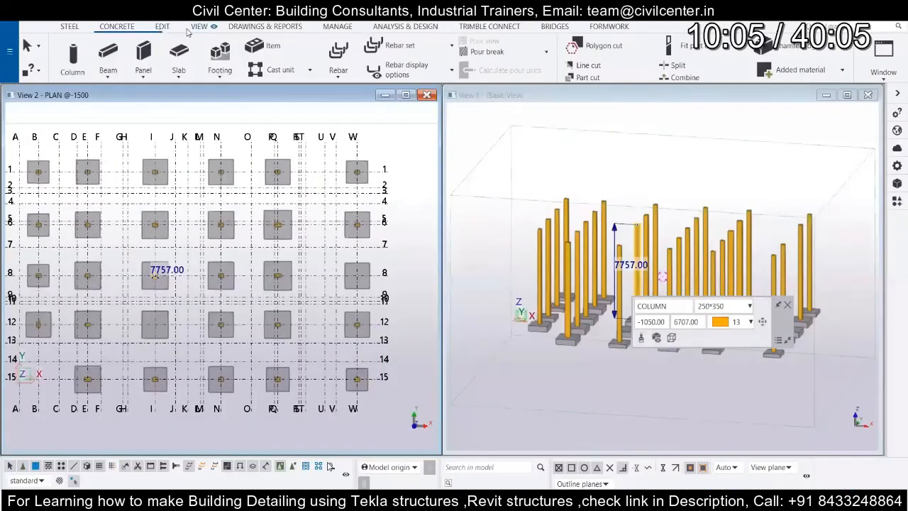
left_click(163, 27)
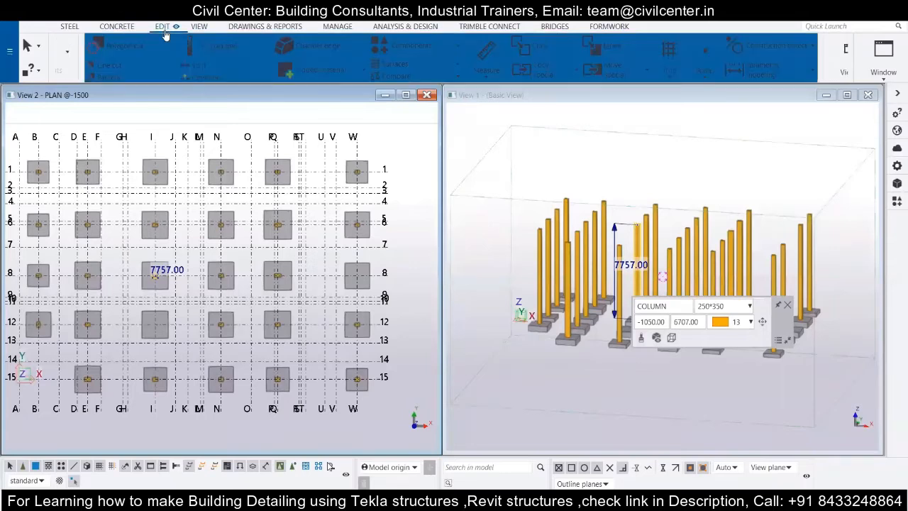
left_click(506, 70)
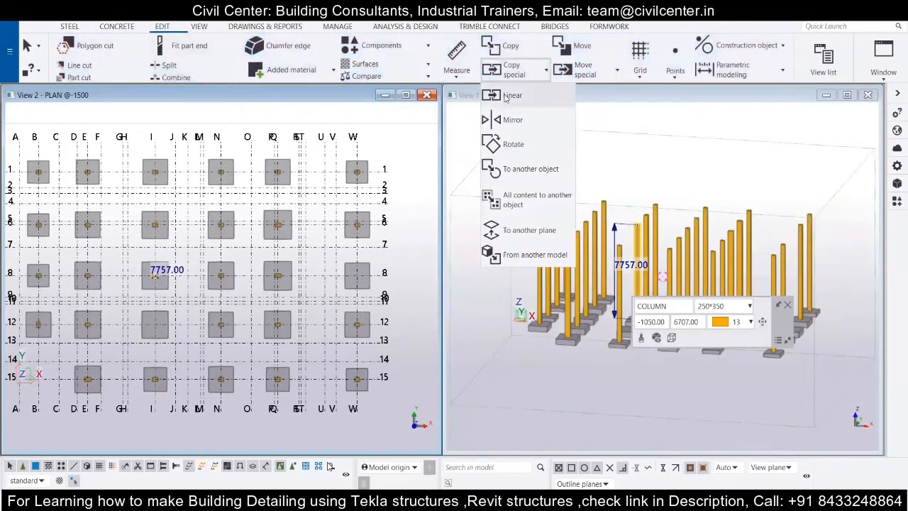
left_click(506, 97)
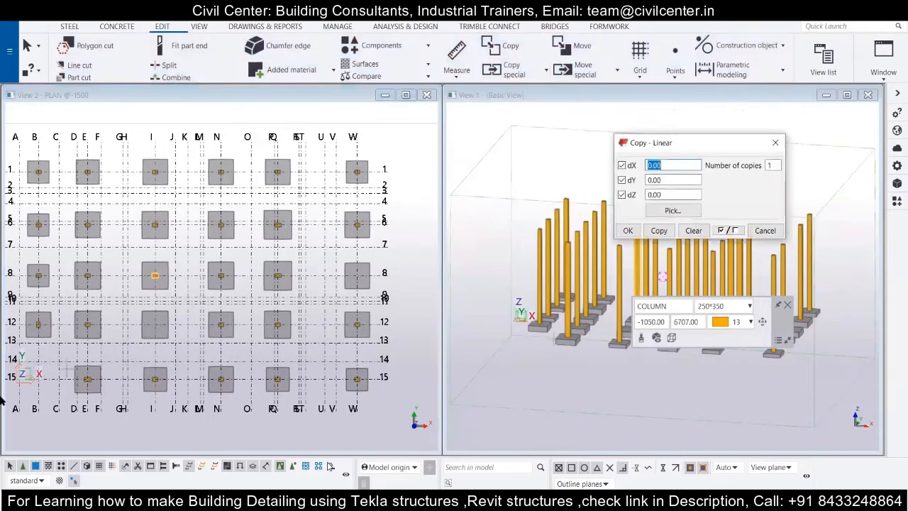
scroll(155, 275, "up", 5)
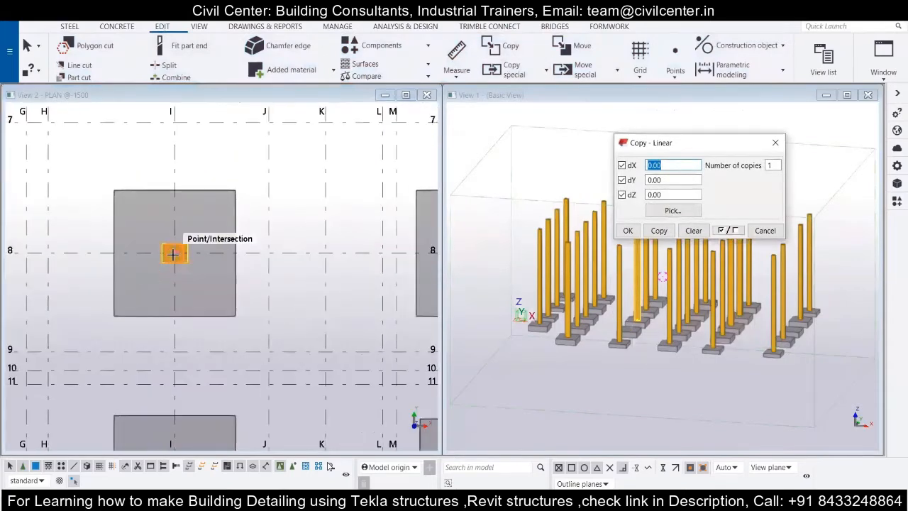
left_click(174, 254)
scroll(173, 254, "down", 3)
left_click(175, 369)
left_click(628, 231)
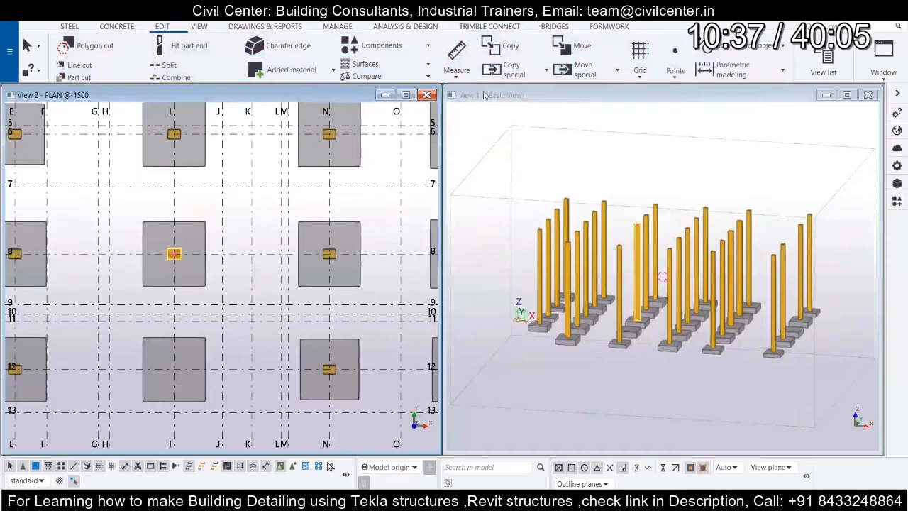
Step: Copy the column from grid intersection I-8 onto the empty footing at I-12
scroll(161, 345, "down", 5)
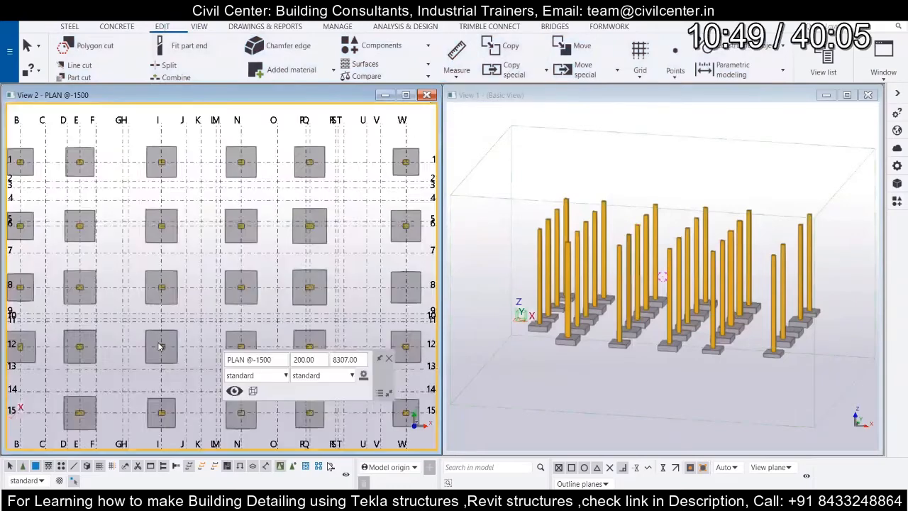
scroll(160, 346, "up", 1)
middle_click_drag(160, 352, 152, 298)
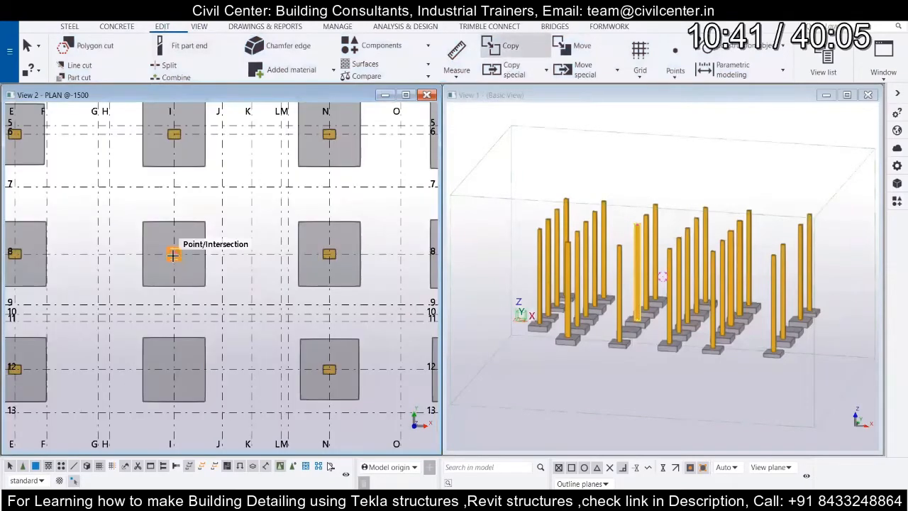
left_click(173, 254)
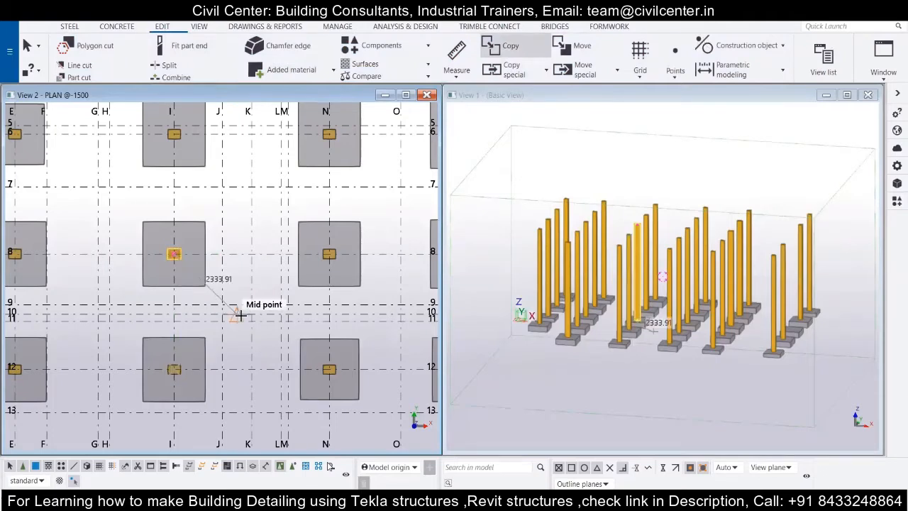
key("Escape")
left_click(204, 333)
scroll(148, 327, "down", 2)
scroll(152, 337, "down", 2)
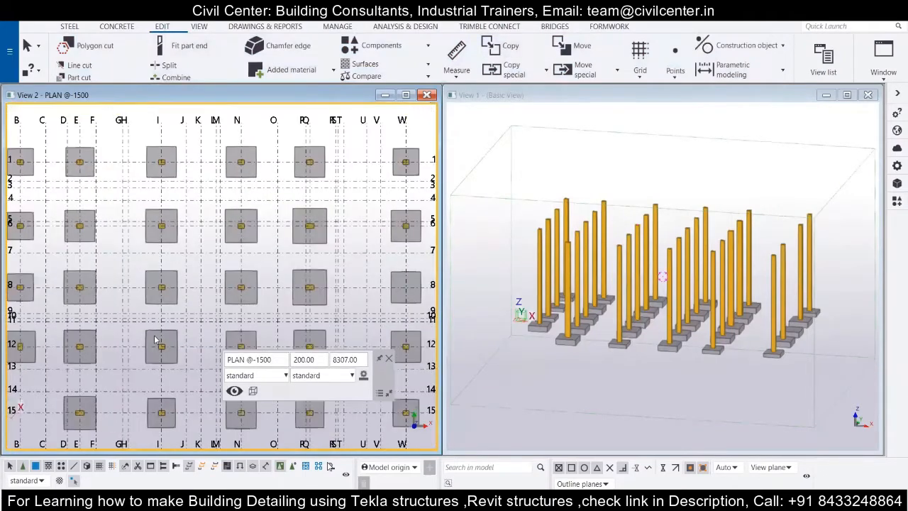
scroll(157, 351, "down", 2)
middle_click_drag(160, 357, 168, 287)
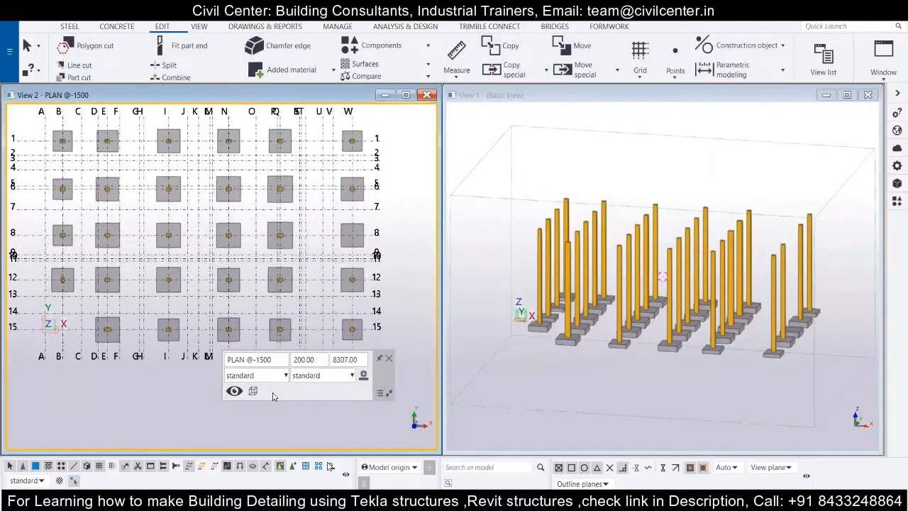
Step: Check the AutoCAD column layout and copy the 350*250 column from W-12 onto the empty footing at W-8 in Tekla Structures
left_click(768, 349)
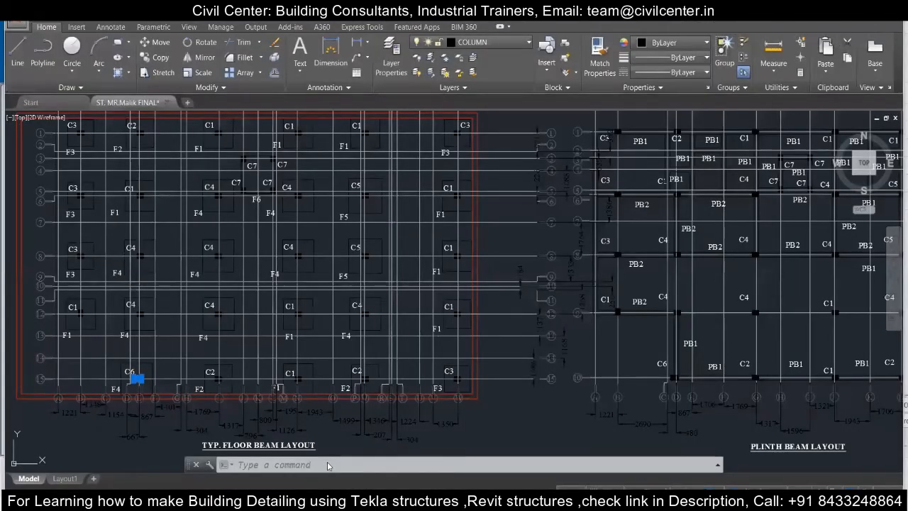
key("Escape")
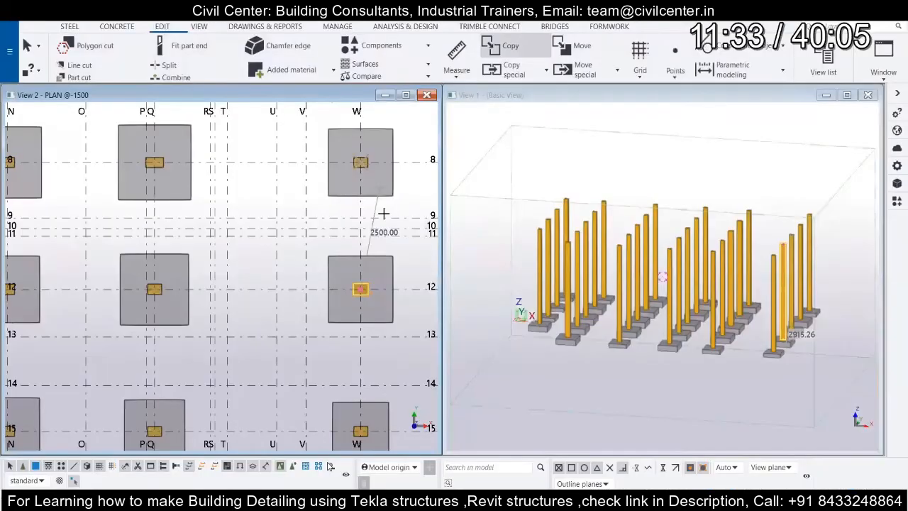
scroll(301, 376, "down", 3)
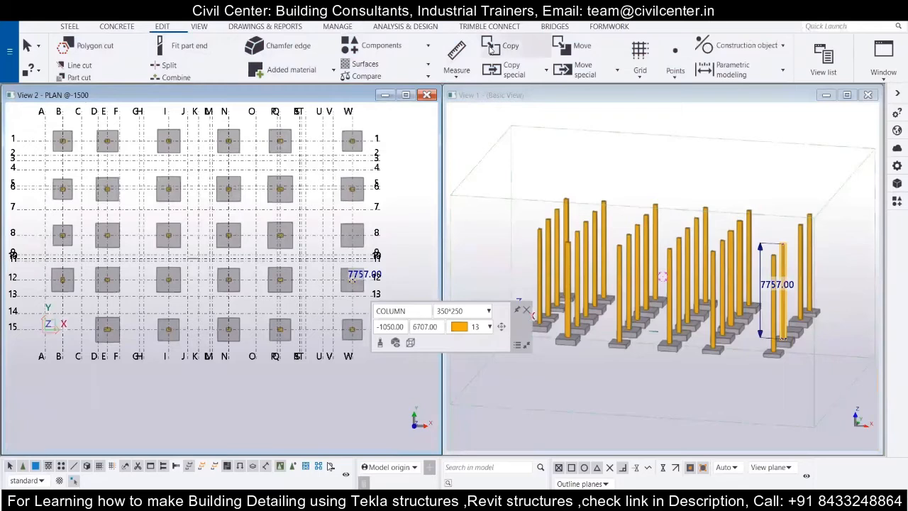
left_click(505, 46)
scroll(347, 274, "up", 2)
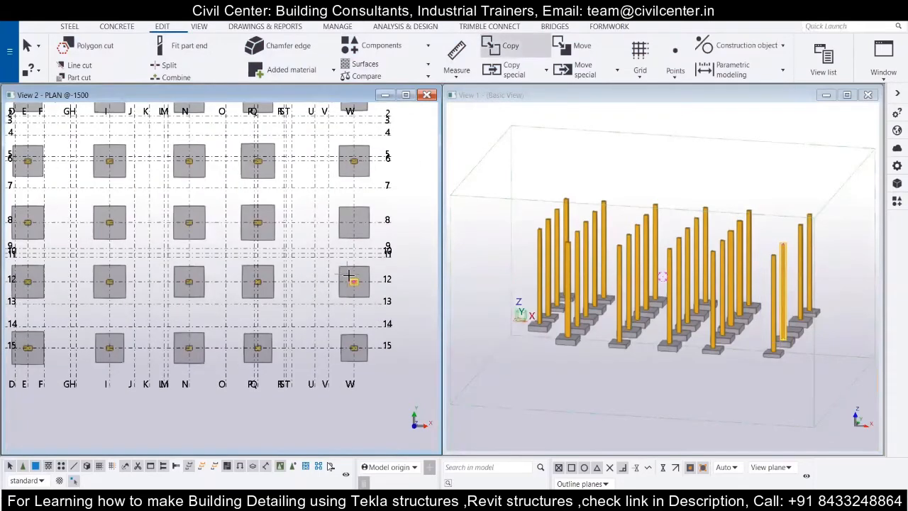
scroll(355, 283, "up", 2)
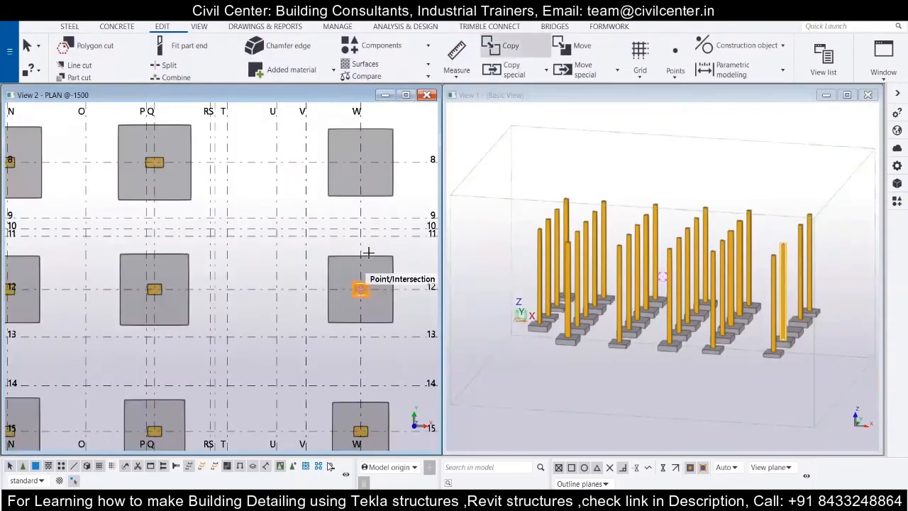
left_click(359, 289)
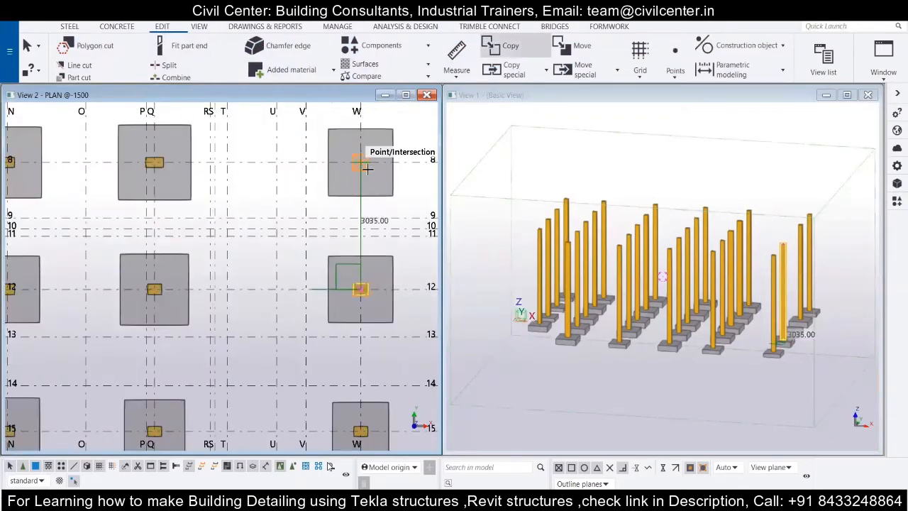
left_click(361, 163)
key("Escape")
scroll(301, 376, "down", 2)
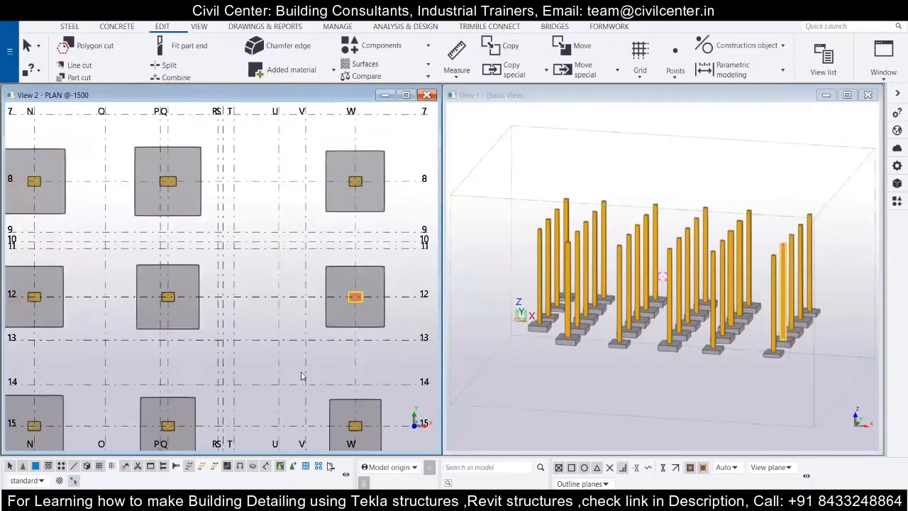
left_click(407, 327)
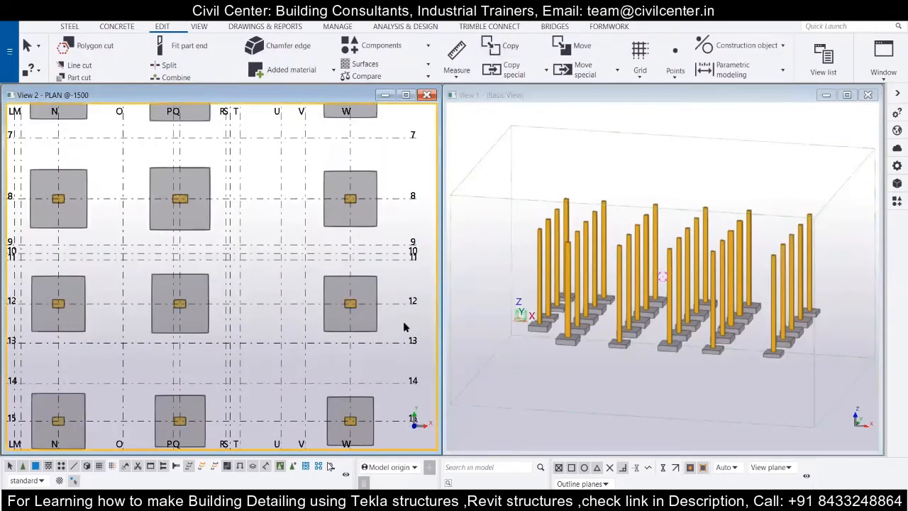
Step: Inspect the columns on their footings in the 3D view and across the whole foundation plan
scroll(816, 322, "up", 5)
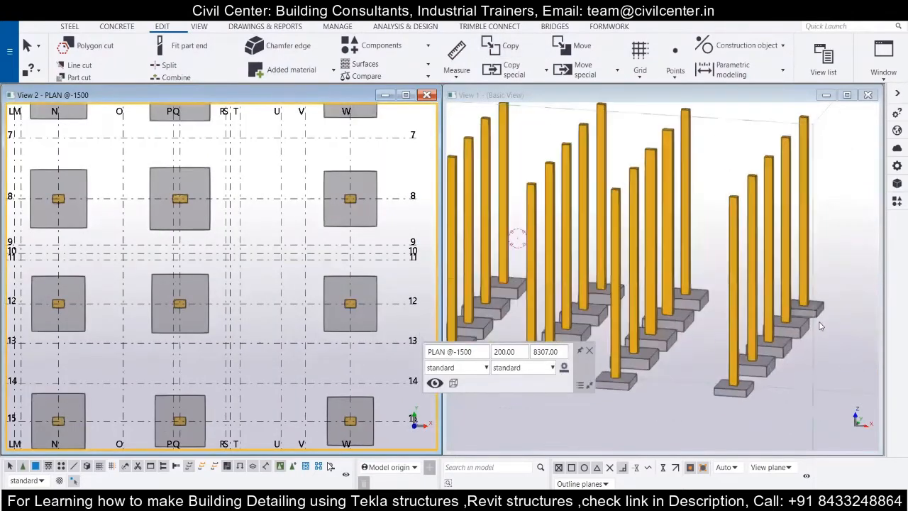
scroll(776, 354, "down", 2)
middle_click_drag(652, 377, 753, 357)
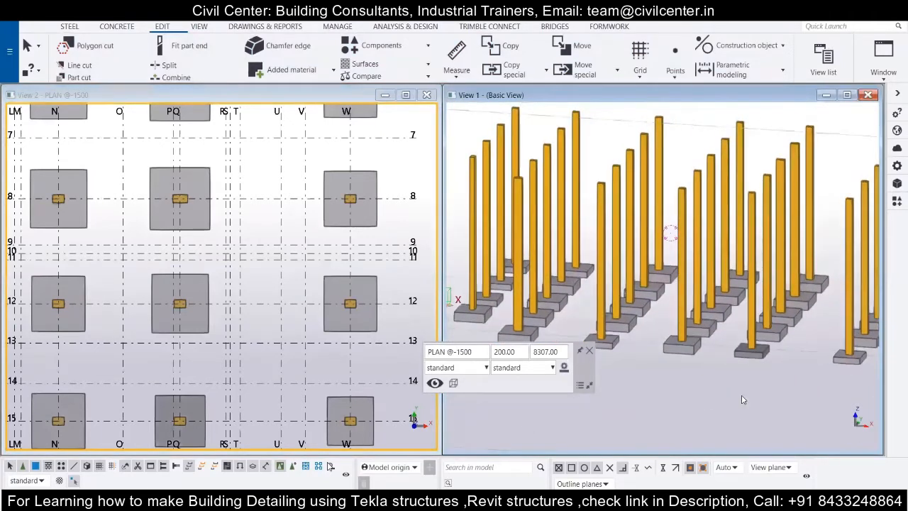
left_click(737, 418)
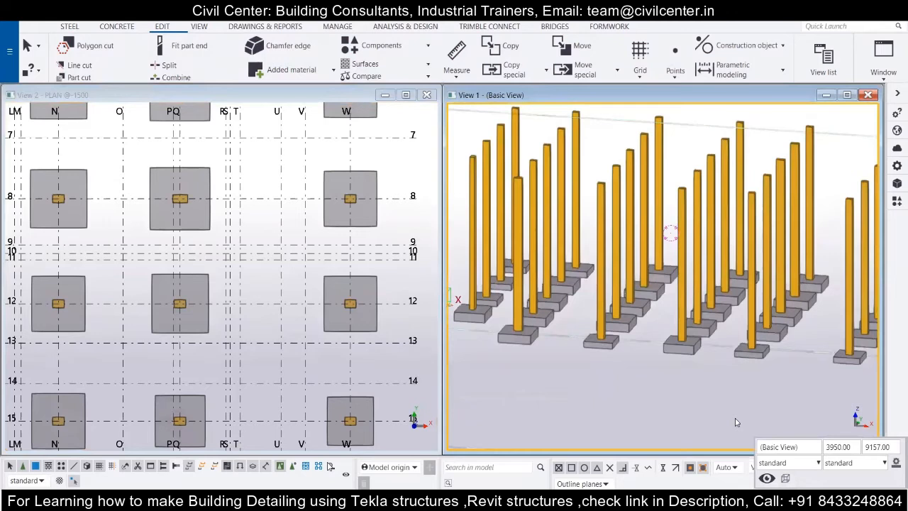
middle_click_drag(735, 418, 717, 397, "ctrl")
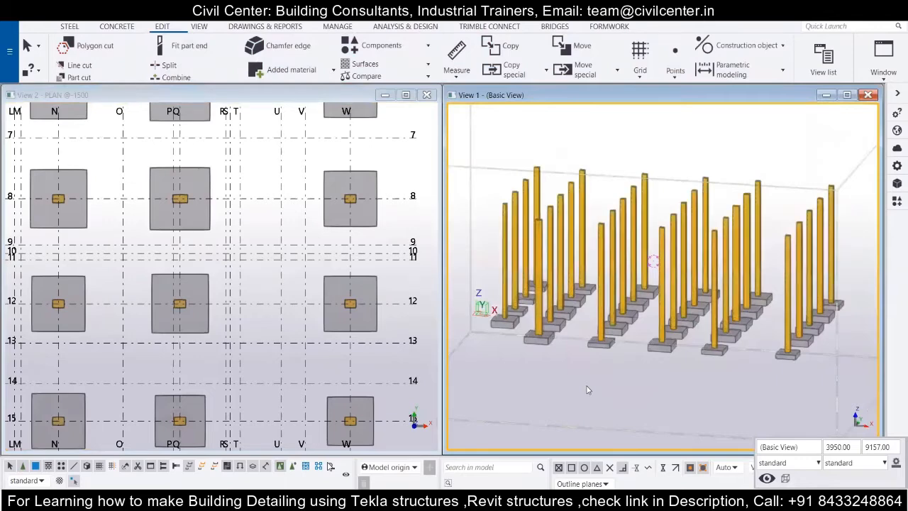
scroll(271, 309, "down", 6)
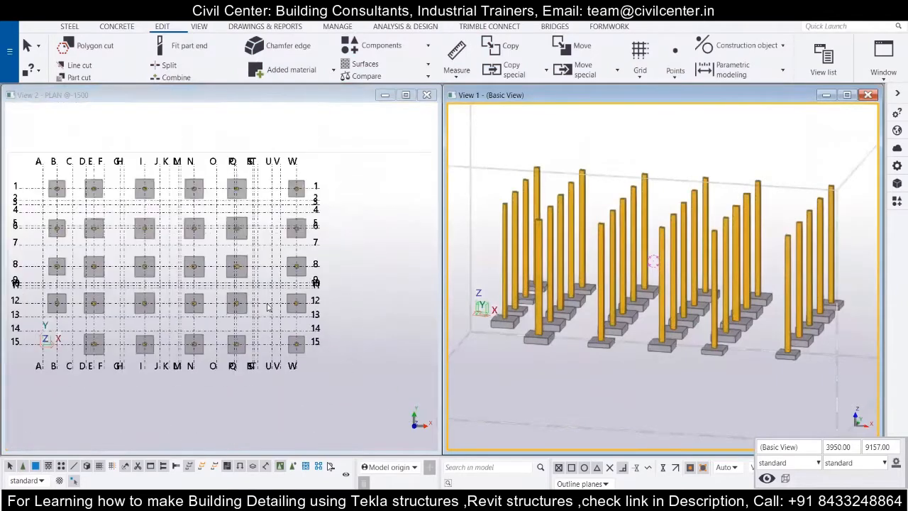
middle_click_drag(220, 318, 247, 330)
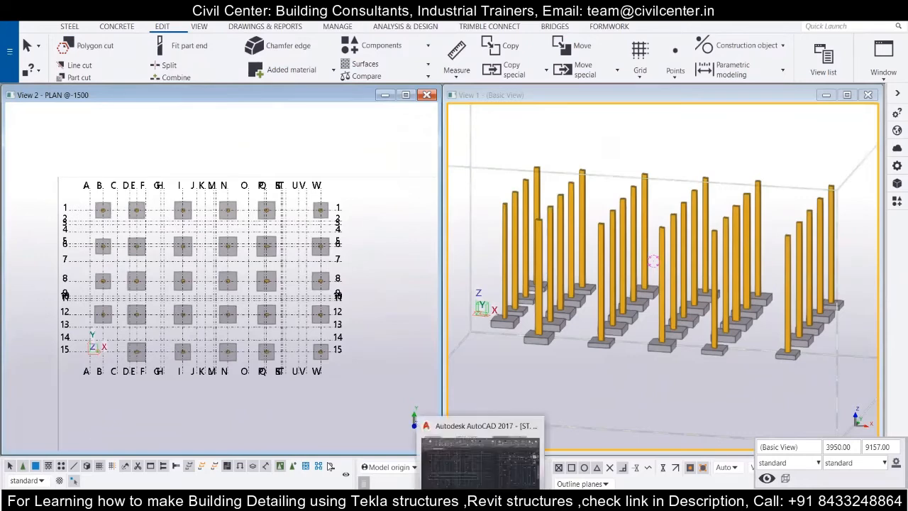
Step: Switch to the notes page, number the column line "2." and extend it with "/ Modelling of Column Completed"
mouse_move(510, 501)
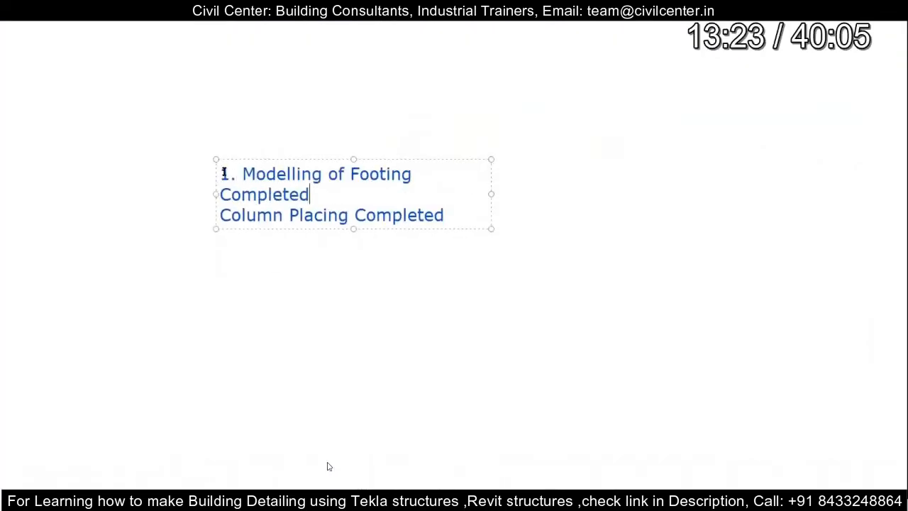
key("Right")
type("2.")
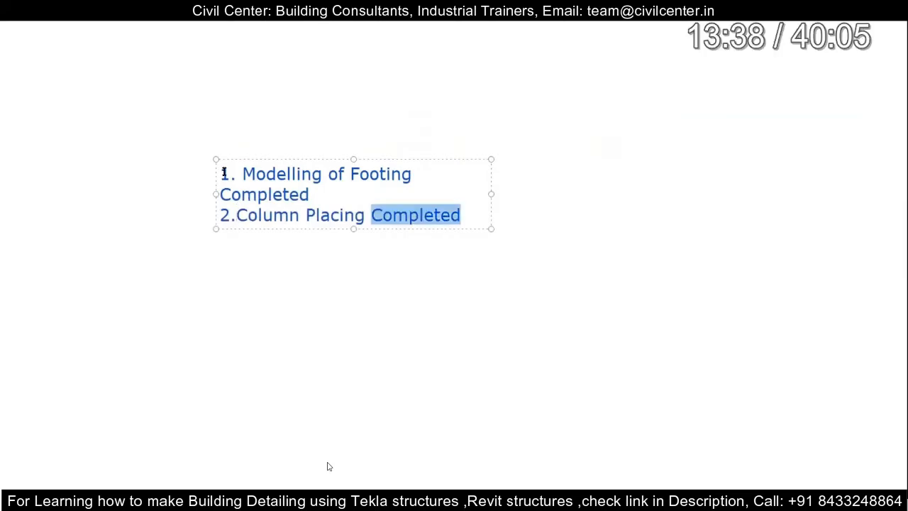
key("Right")
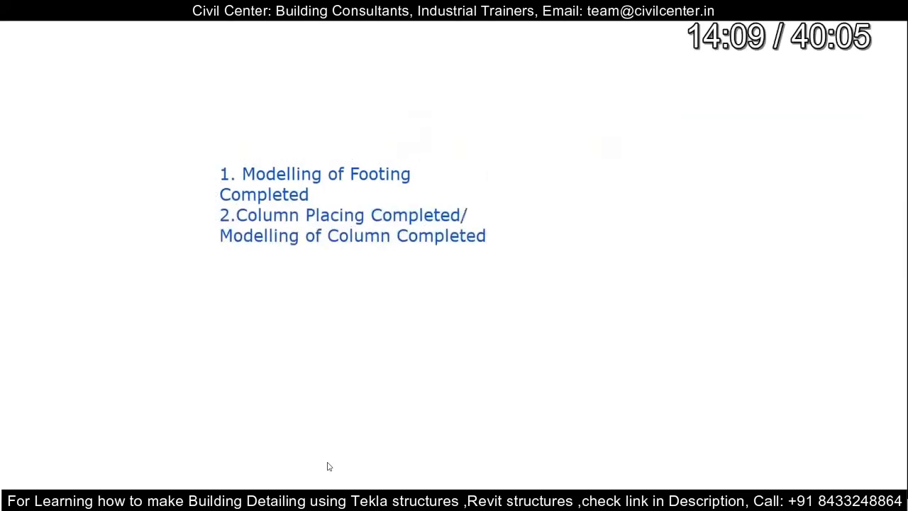
left_click(245, 252)
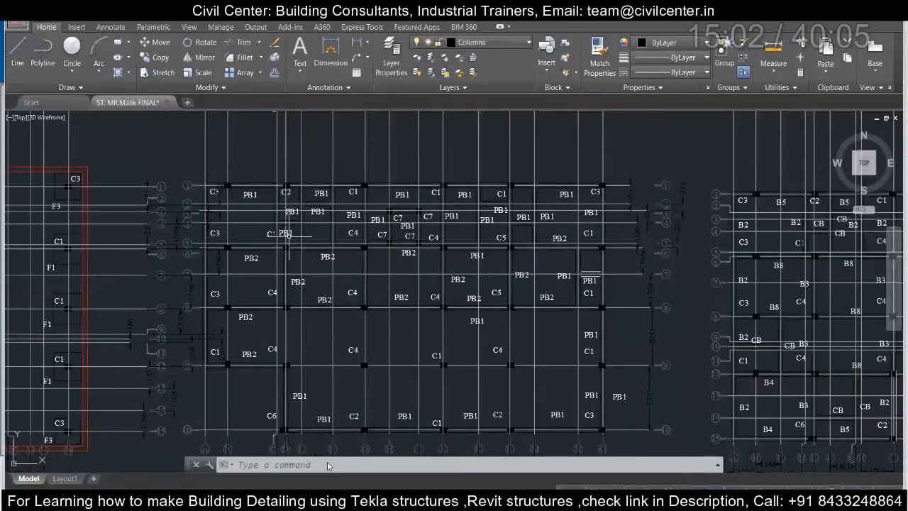
Step: Examine the beam marks in the AutoCAD plinth beam layout and the PB1 and PB2 sizes in the plinth beam schedule
scroll(327, 462, "up", 3)
scroll(327, 465, "down", 2)
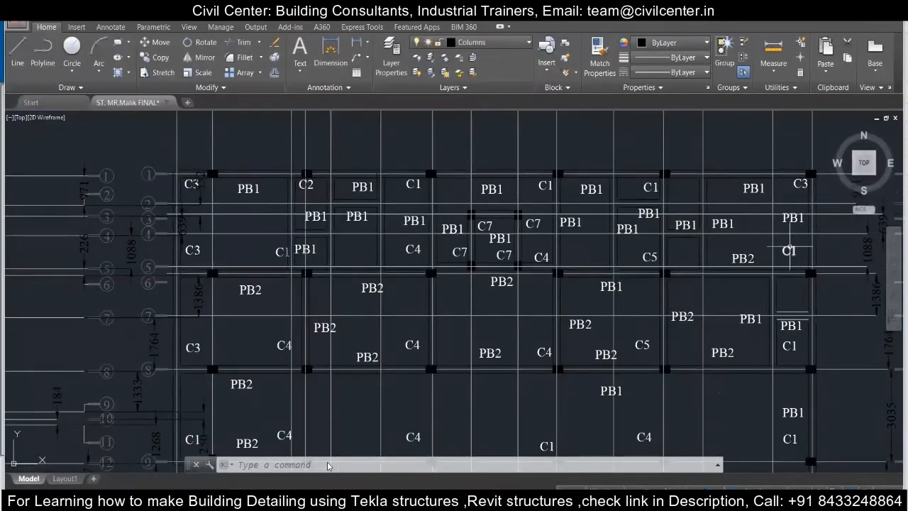
mouse_move(750, 334)
middle_mouse_down()
mouse_move(645, 103)
mouse_move(655, 126)
middle_mouse_up()
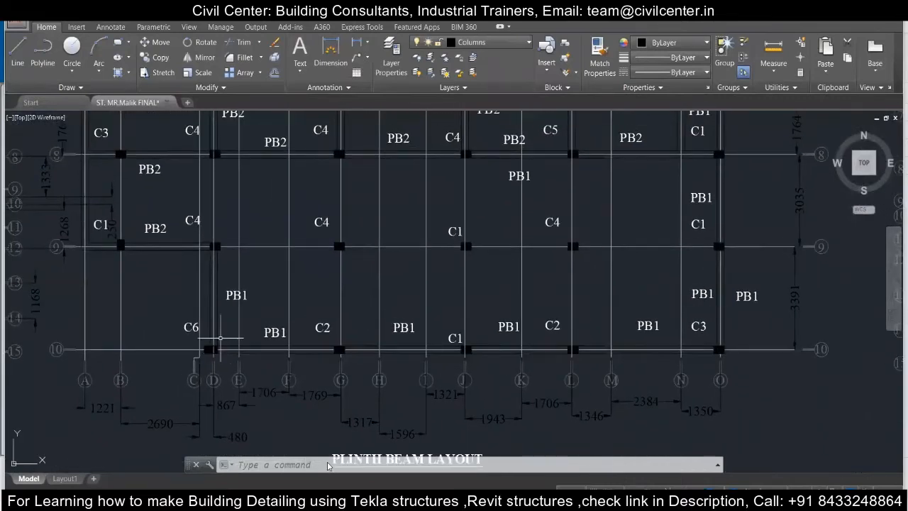
middle_click_drag(225, 228, 401, 370)
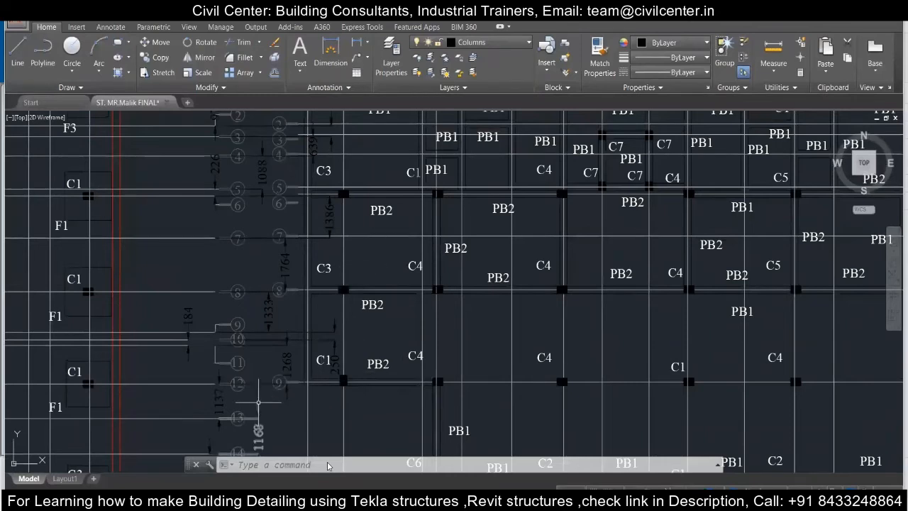
middle_click_drag(313, 387, 386, 418)
middle_click_drag(401, 353, 335, 403)
middle_click_drag(344, 249, 321, 403)
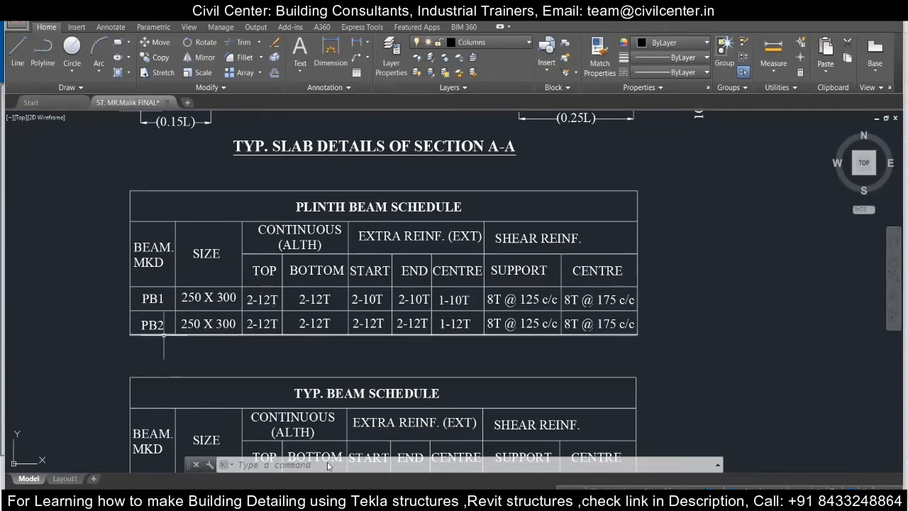
Step: Examine the PB1 beam marks along grid line 1 in the AutoCAD plinth beam layout
middle_click_drag(192, 319, 193, 366)
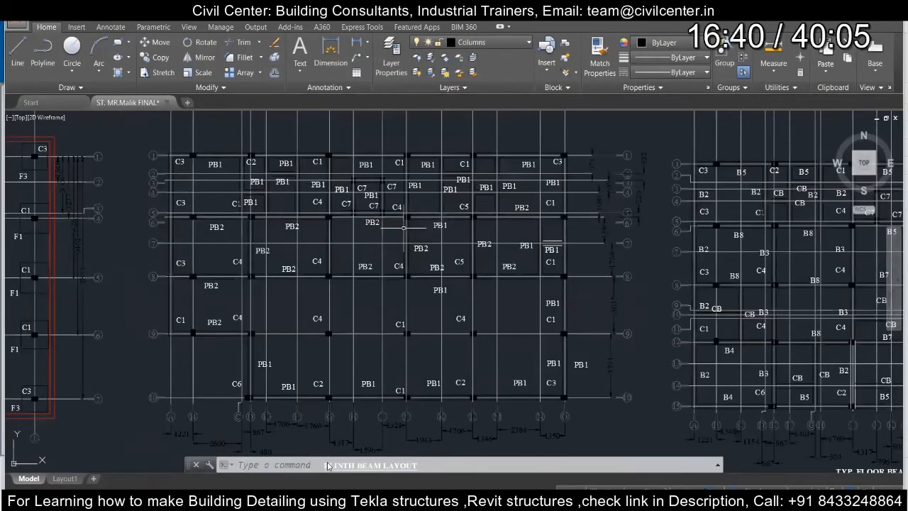
left_click(216, 165)
left_click(292, 164)
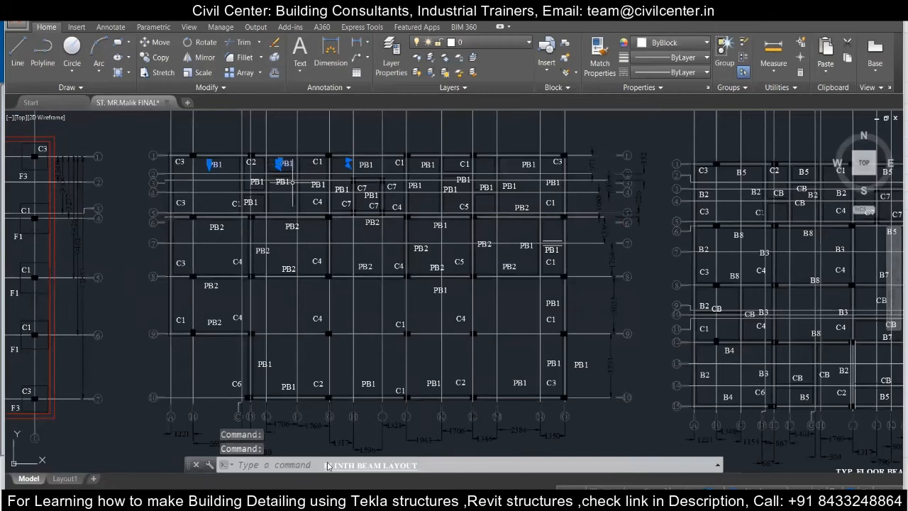
key("Escape")
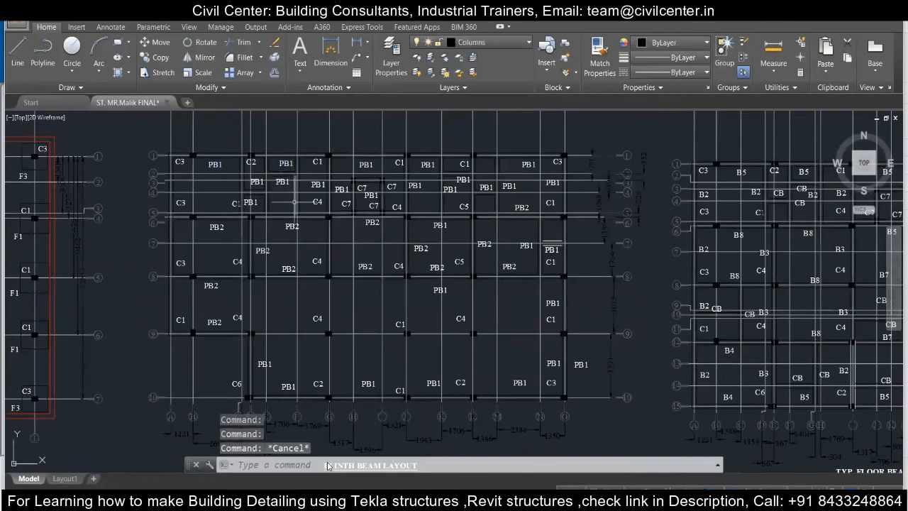
scroll(207, 150, "up", 4)
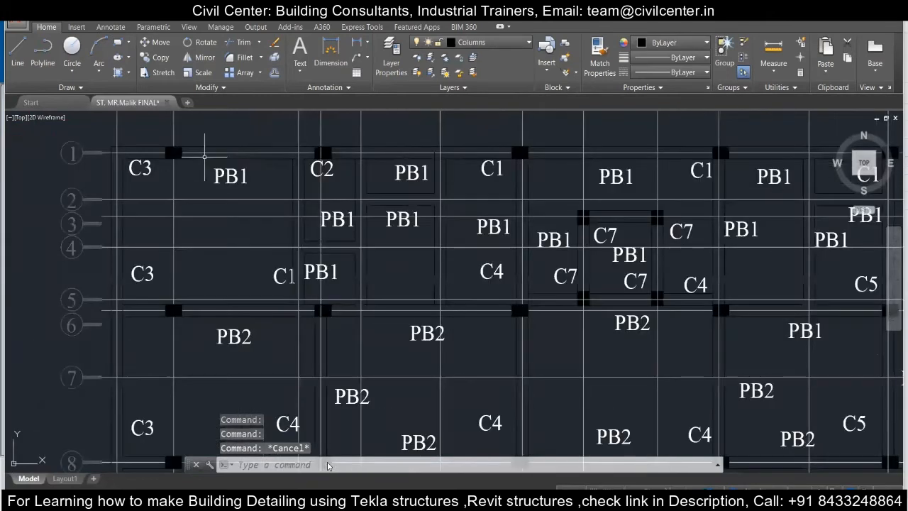
scroll(206, 155, "down", 2)
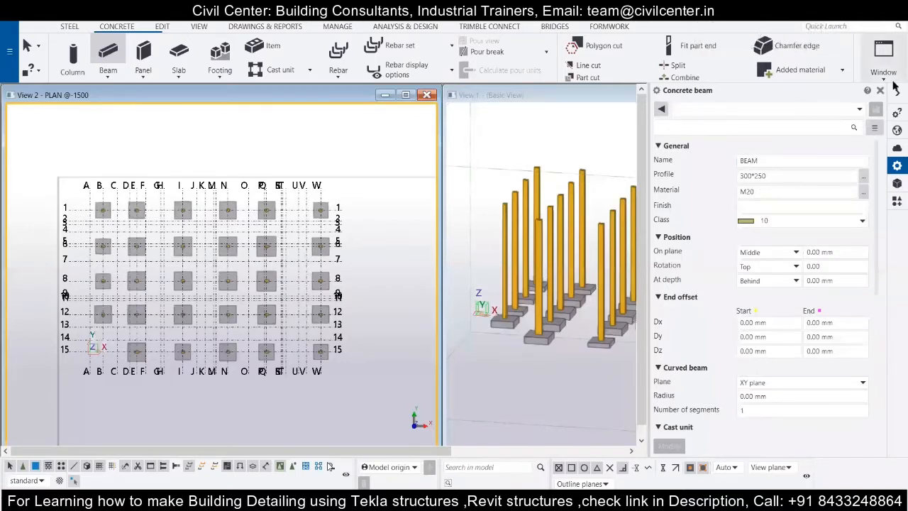
left_click(883, 60)
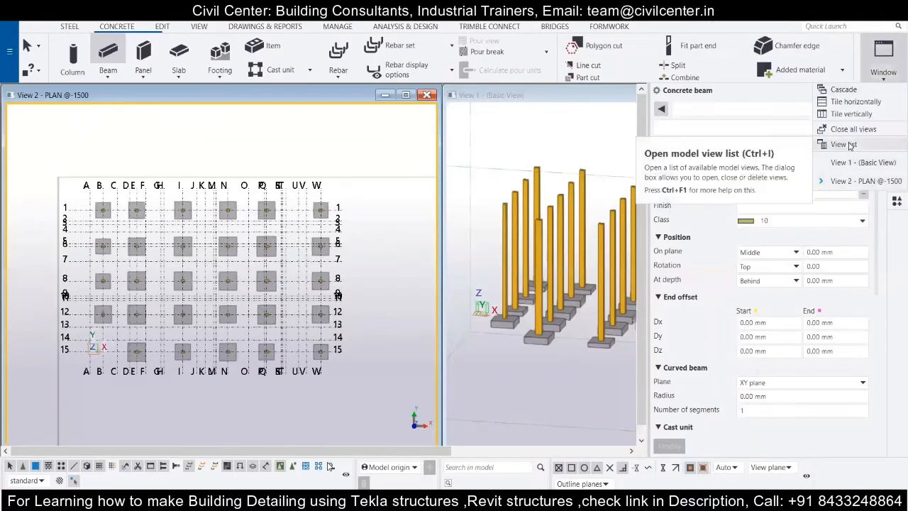
left_click(847, 143)
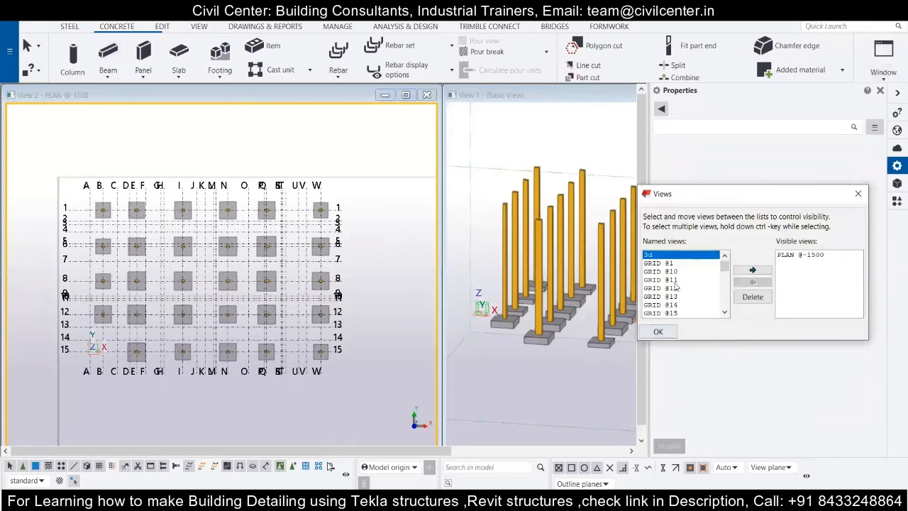
scroll(675, 286, "down", 3)
scroll(675, 286, "down", 6)
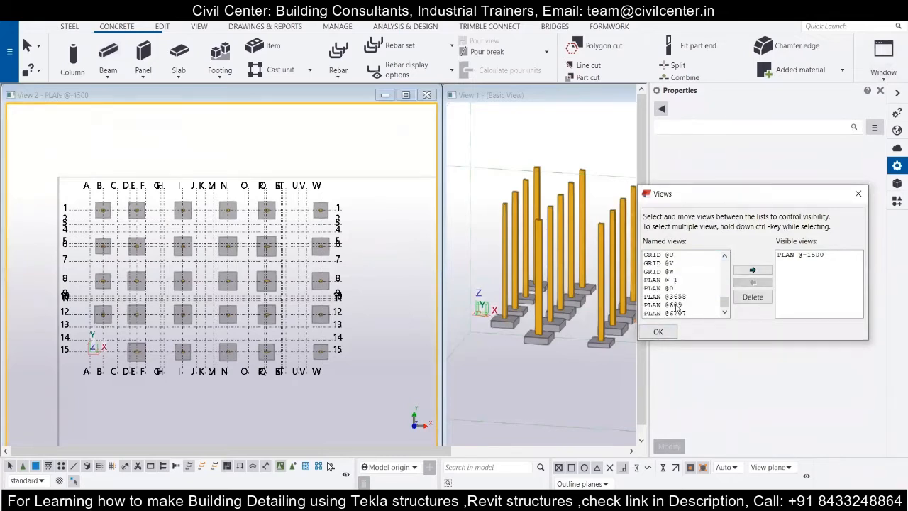
left_click(677, 305)
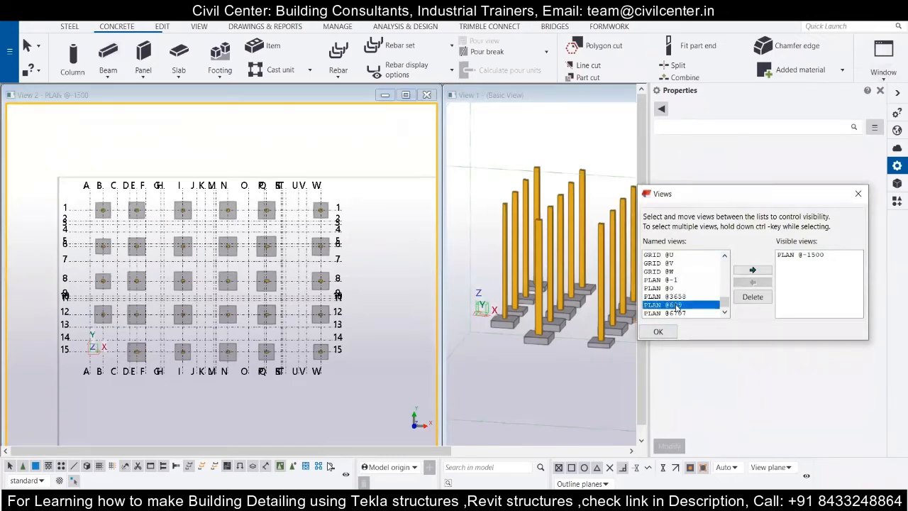
left_click(665, 333)
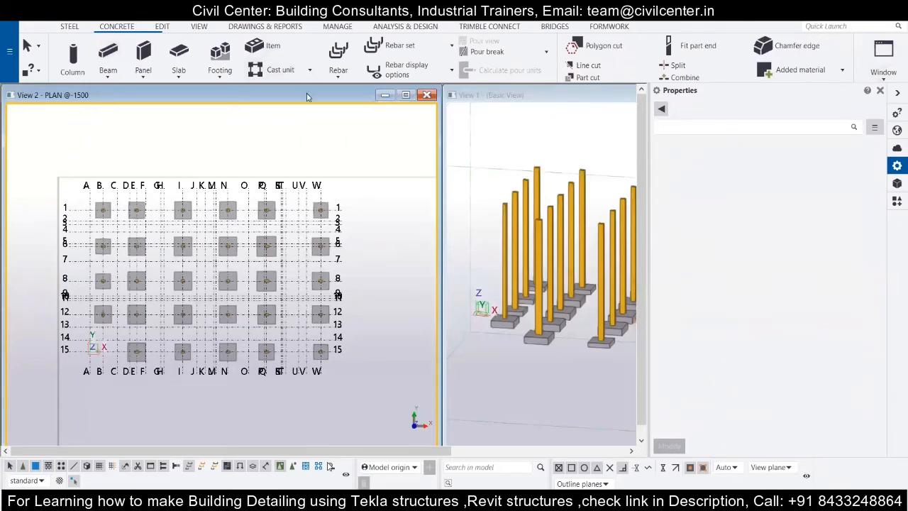
left_click_drag(307, 97, 317, 96)
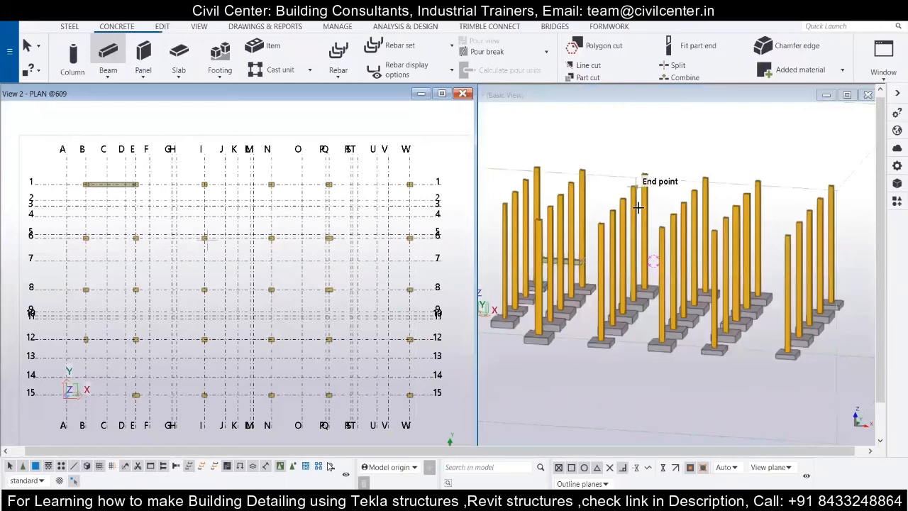
Step: Inspect the plinth beam between columns B-1 and E-1 from several angles in the 3D view
scroll(588, 248, "up", 5)
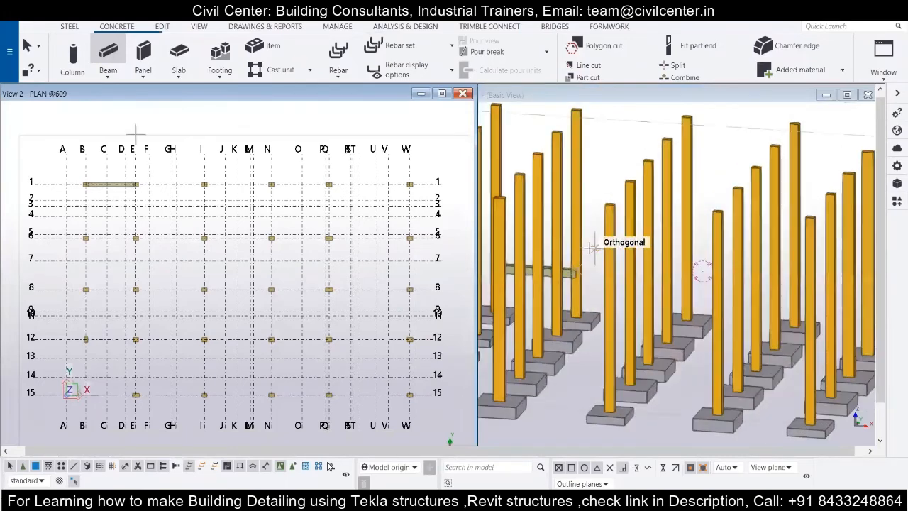
scroll(588, 248, "down", 5)
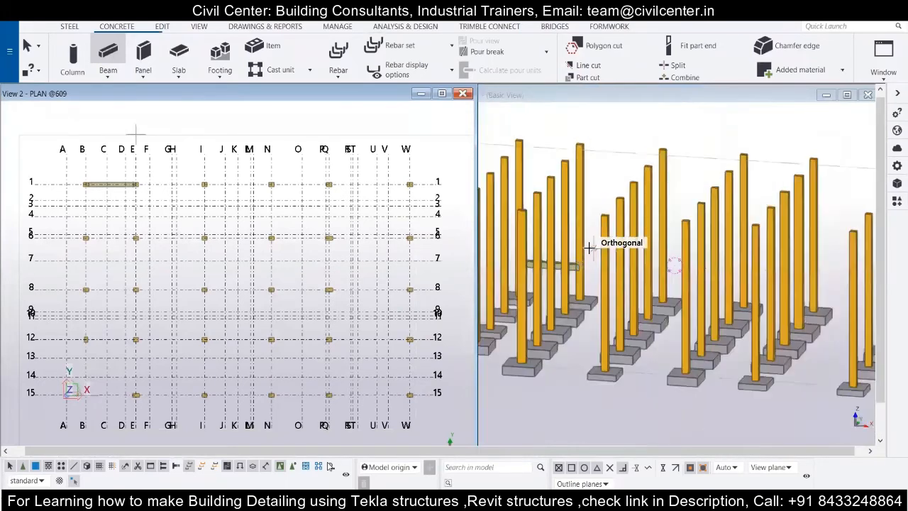
scroll(592, 252, "up", 4)
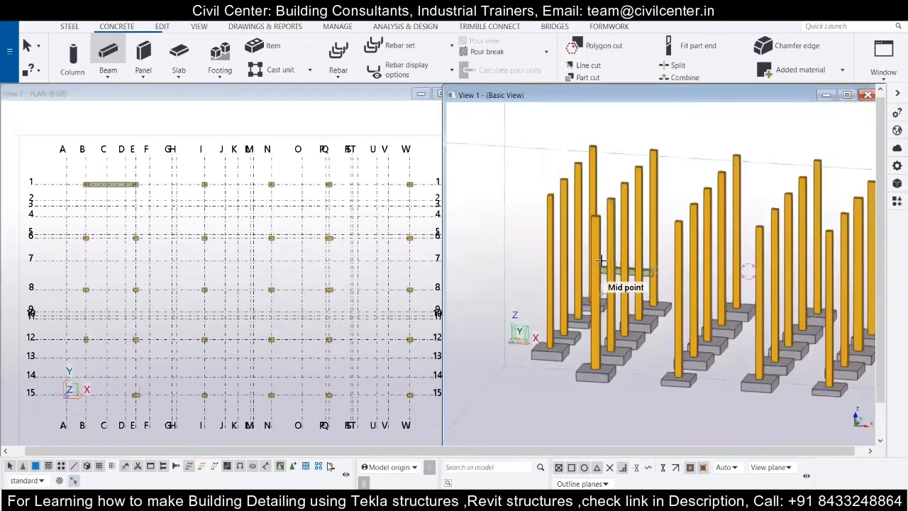
scroll(601, 261, "down", 6)
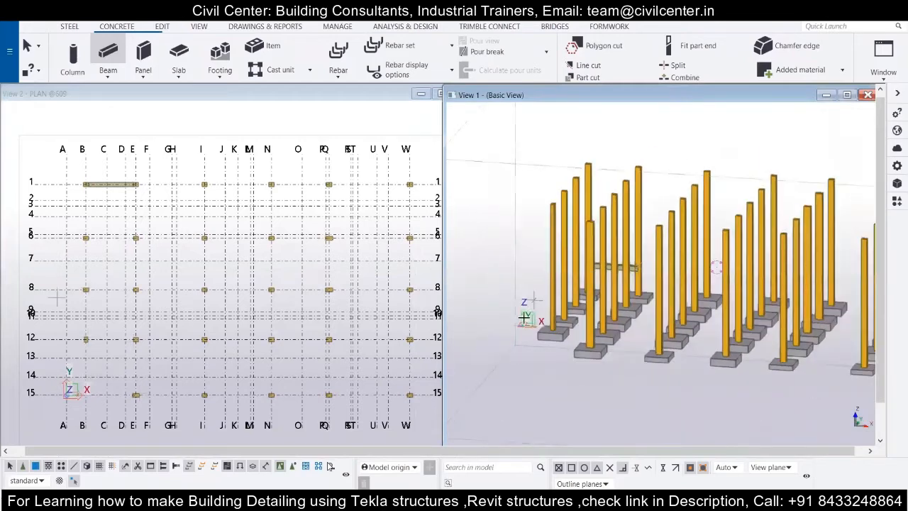
middle_click_drag(471, 300, 691, 358, "ctrl")
scroll(736, 355, "up", 6)
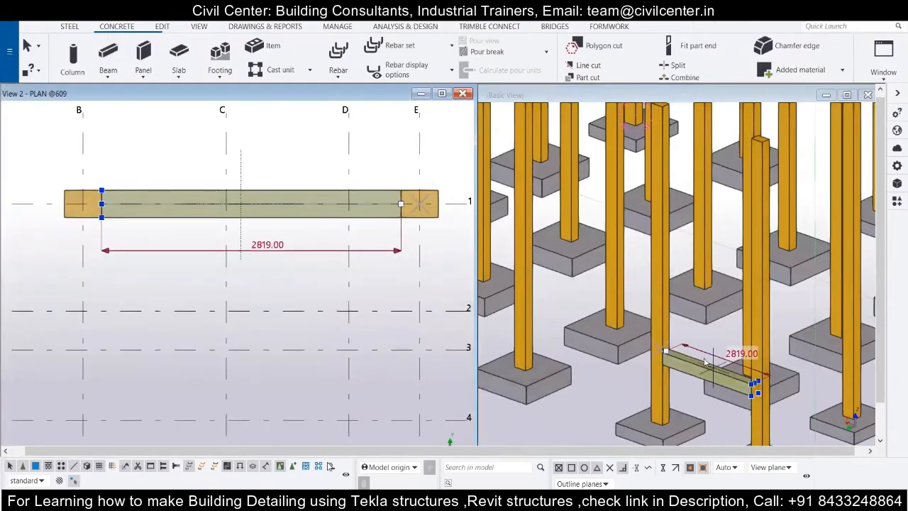
key("ctrl+c")
left_click(294, 261)
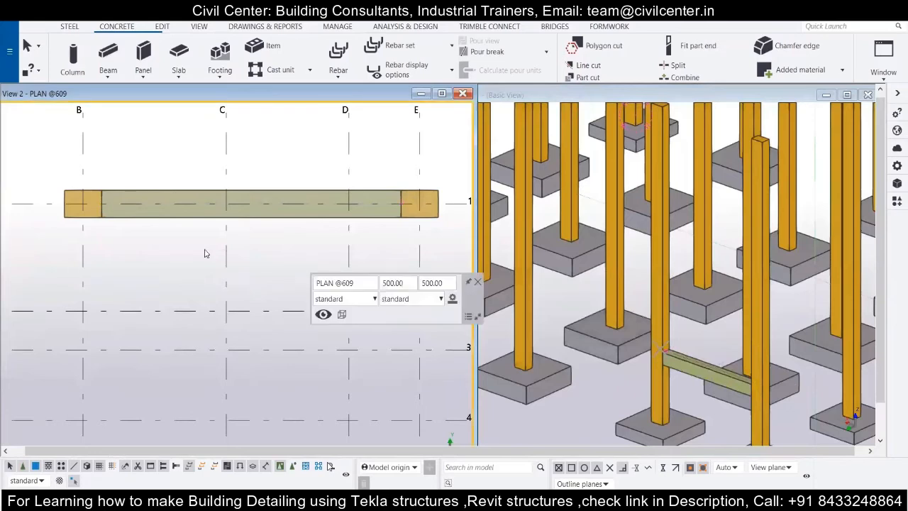
Step: Model a straight concrete plinth beam along grid line 1 between the facing sides of columns E-1 and I-1
scroll(205, 253, "down", 2)
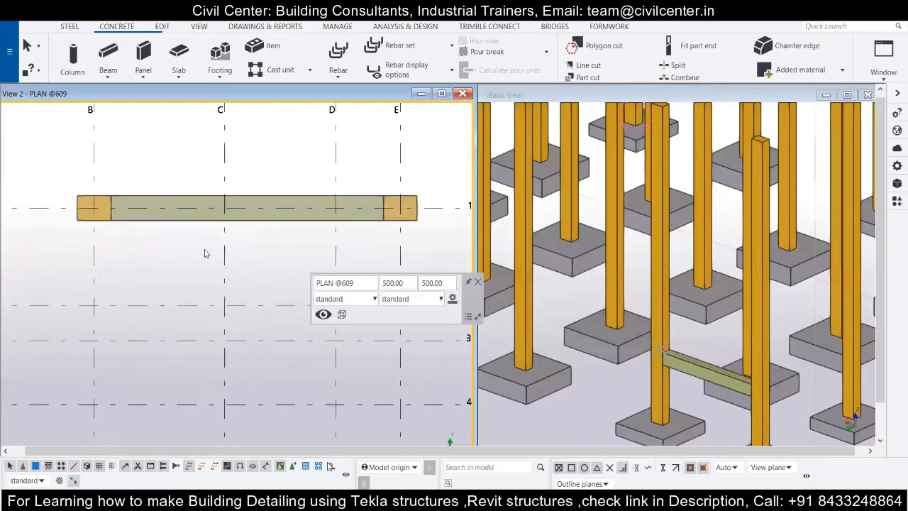
scroll(204, 253, "down", 4)
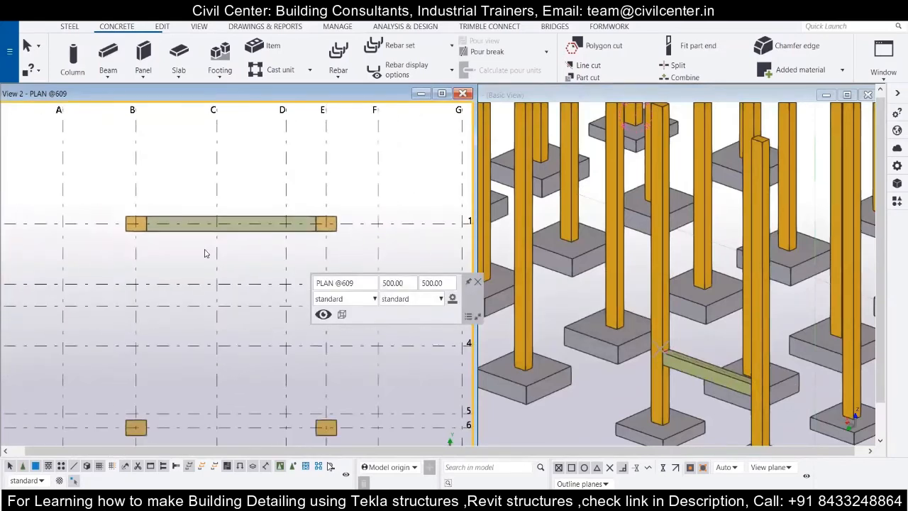
middle_click_drag(183, 253, 127, 244)
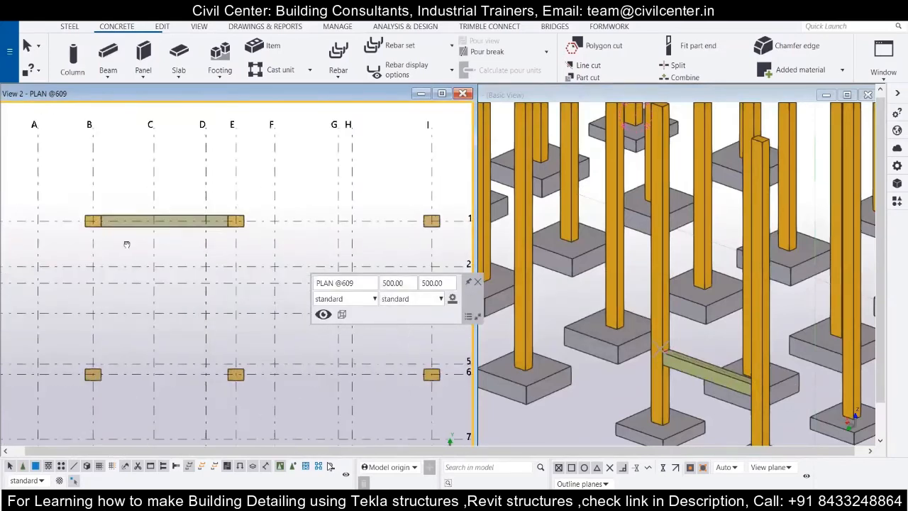
left_click(107, 74)
left_click(125, 101)
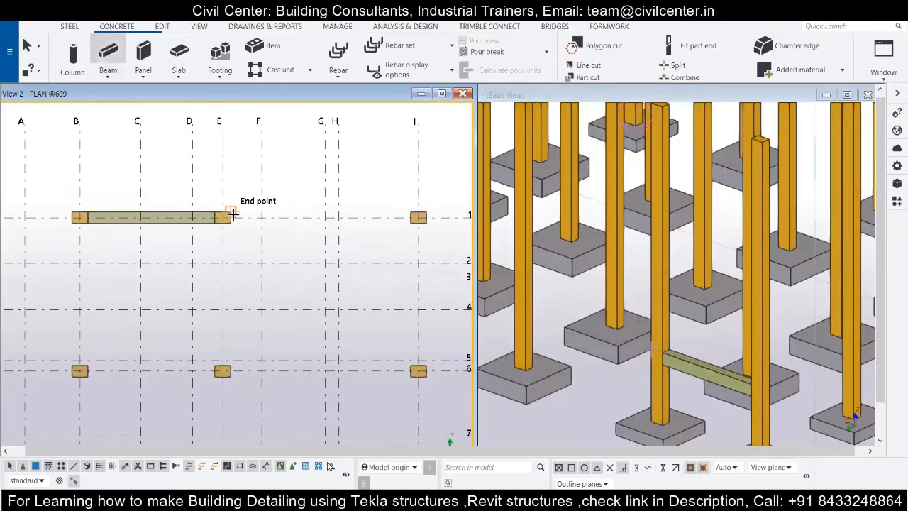
left_click(233, 221)
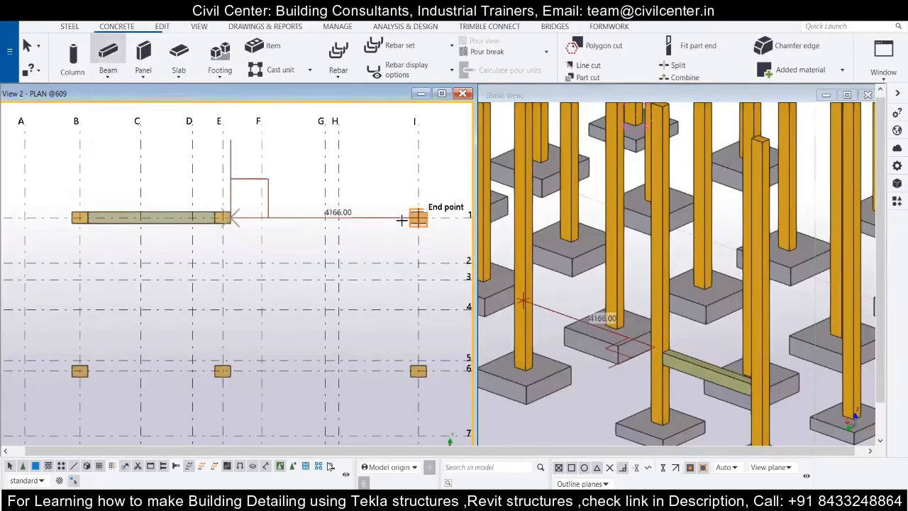
left_click(410, 220)
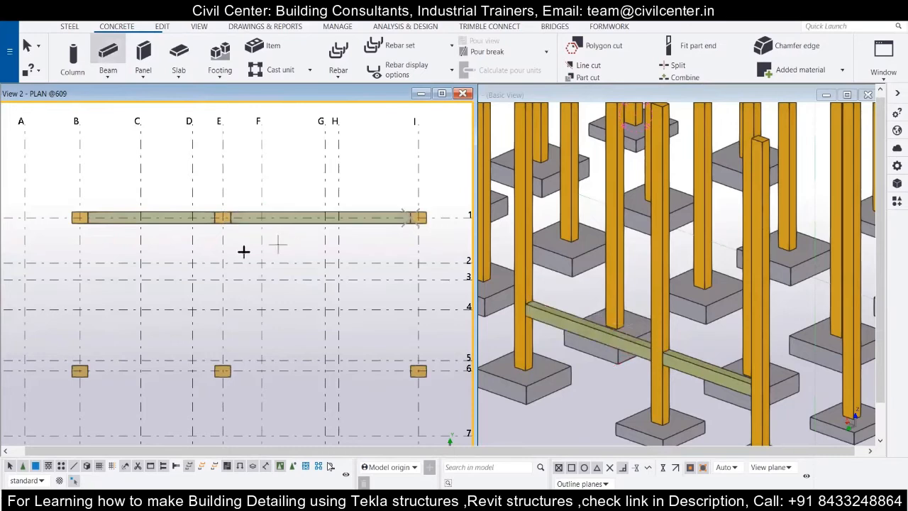
Step: Inspect in the 3D view how the two plinth beams on grid line 1 meet their columns
scroll(229, 257, "down", 2)
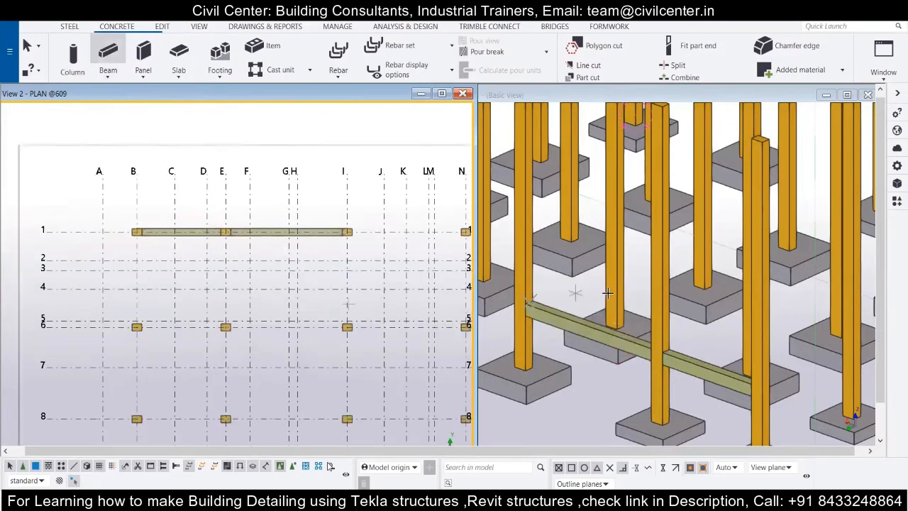
scroll(611, 312, "down", 4)
scroll(601, 310, "up", 2)
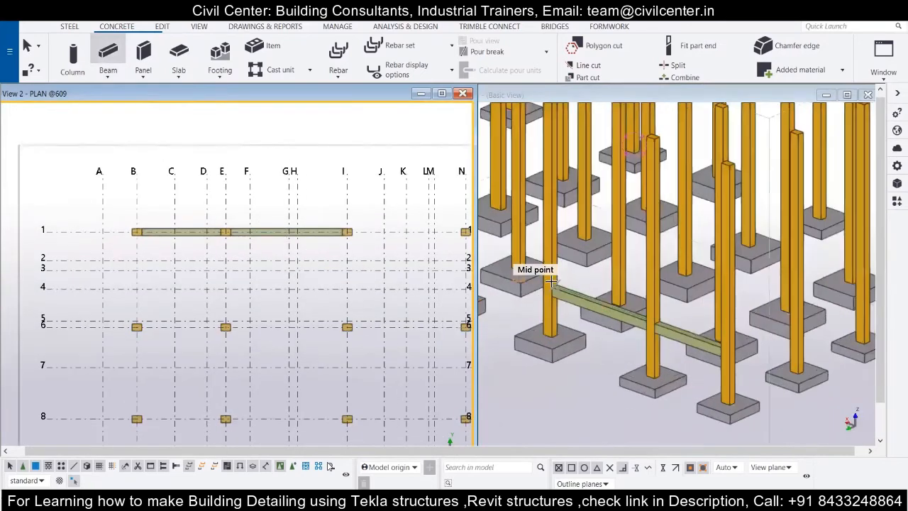
scroll(601, 305, "up", 5)
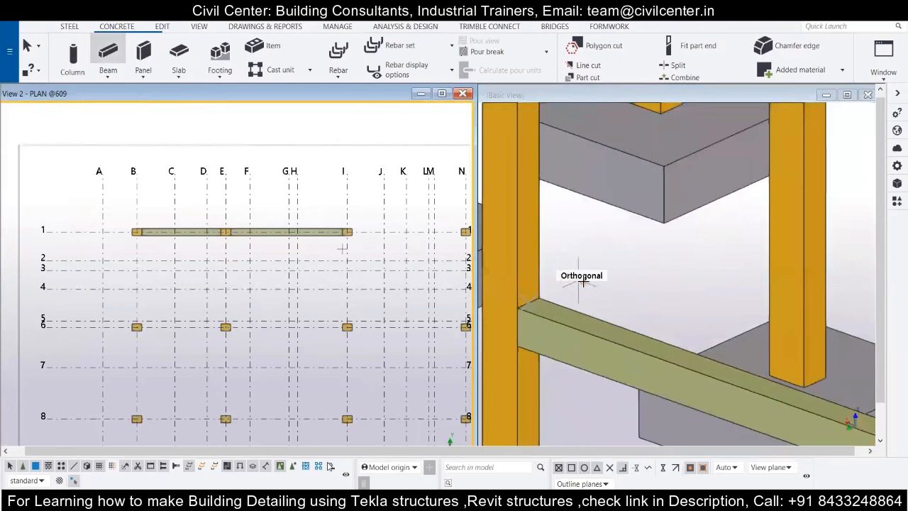
scroll(583, 282, "down", 2)
scroll(583, 282, "down", 6)
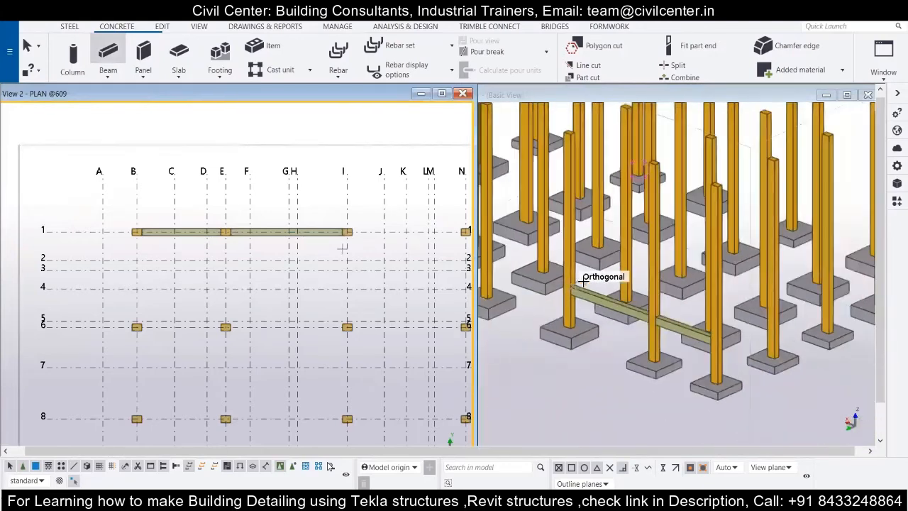
middle_click_drag(534, 356, 608, 384)
scroll(186, 230, "down", 5)
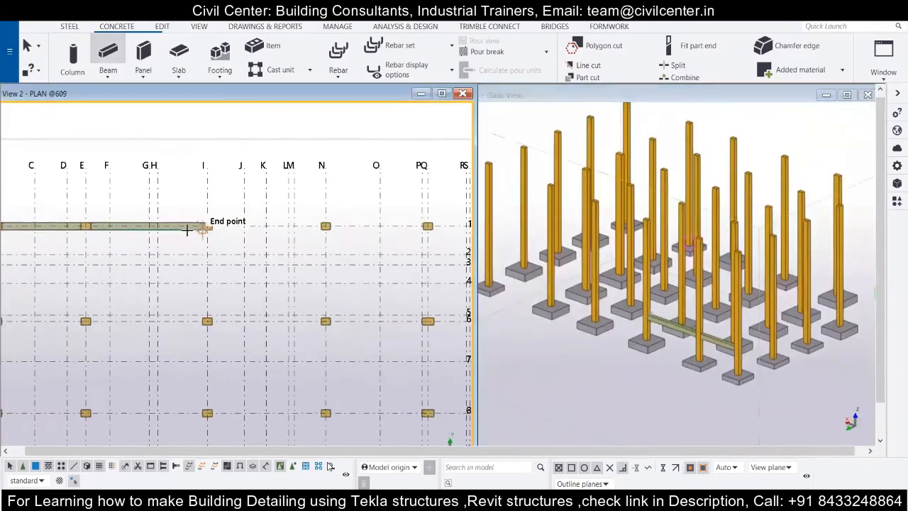
Step: Add a concrete plinth beam along grid line 1 between the facing sides of columns I-1 and N-1
scroll(186, 229, "down", 1)
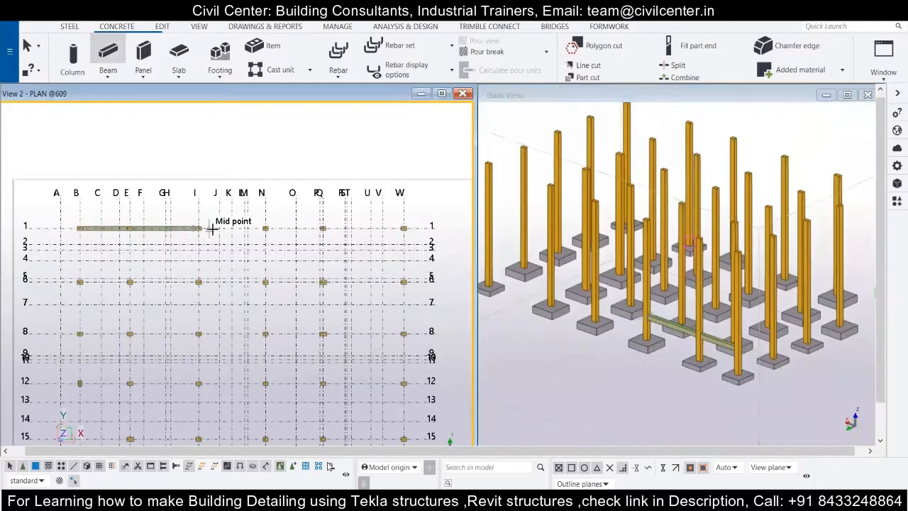
scroll(213, 228, "up", 4)
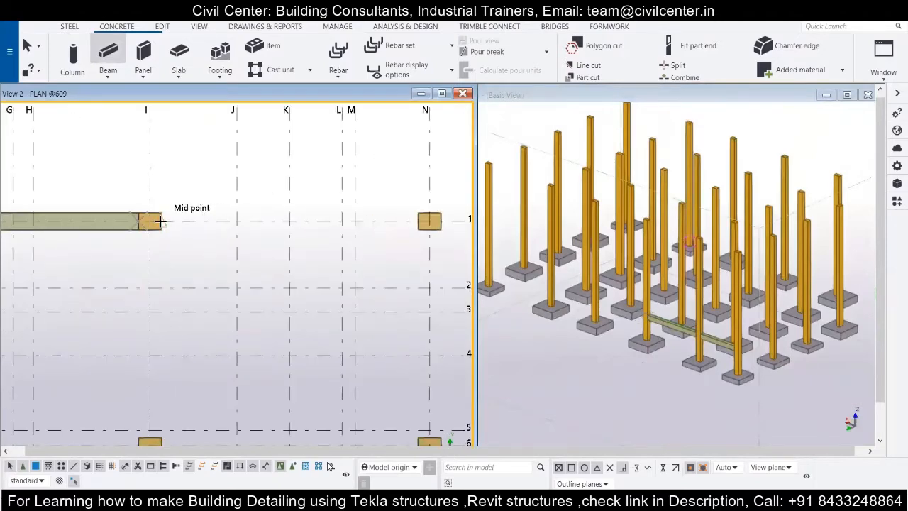
left_click(429, 220)
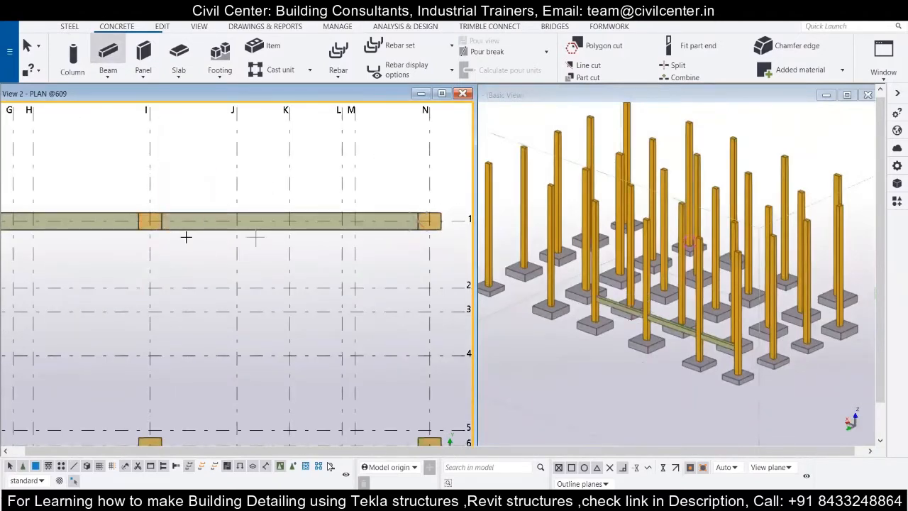
Step: Add a concrete plinth beam along grid line 1 from column N-1 to the near face of column Q-1
scroll(187, 237, "down", 2)
scroll(363, 233, "down", 4)
middle_click_drag(365, 235, 209, 260)
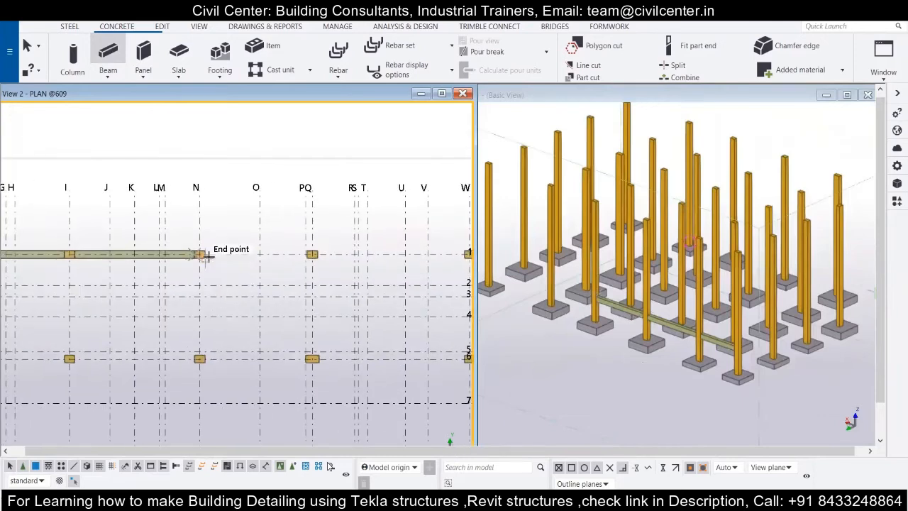
scroll(208, 256, "up", 4)
left_click(203, 251)
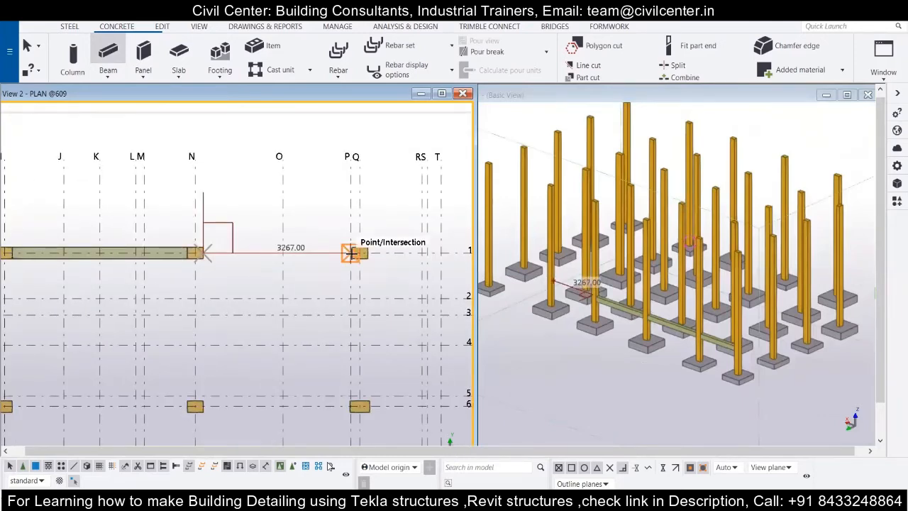
scroll(351, 252, "up", 4)
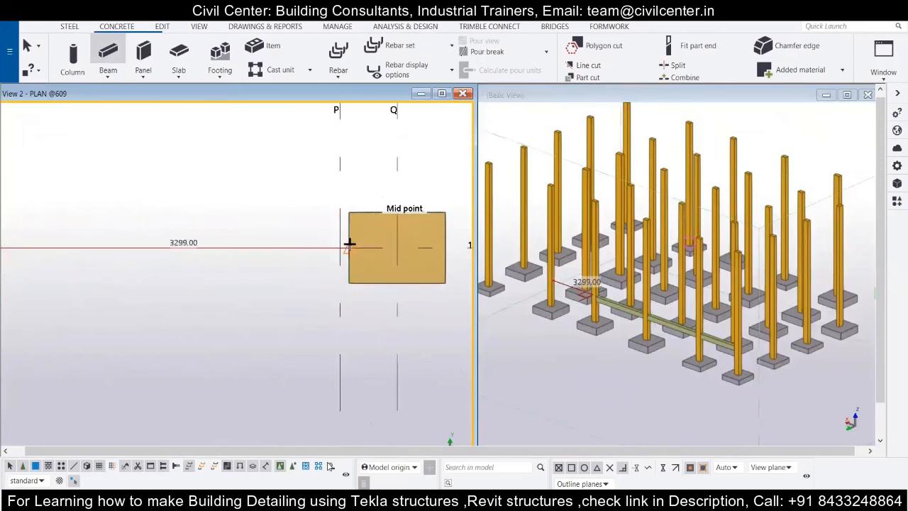
left_click(351, 252)
scroll(362, 252, "down", 5)
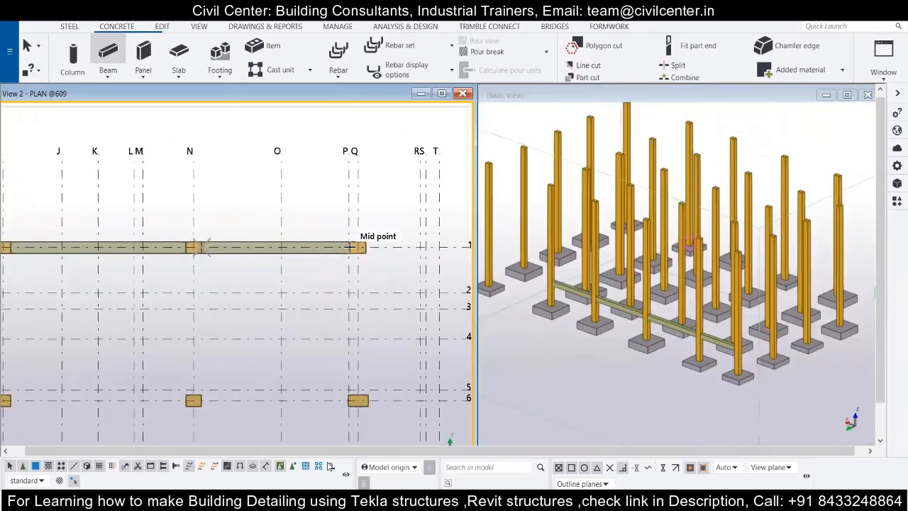
Step: Add a concrete plinth beam along grid line 1 between the facing sides of columns Q-1 and W-1
scroll(369, 252, "up", 4)
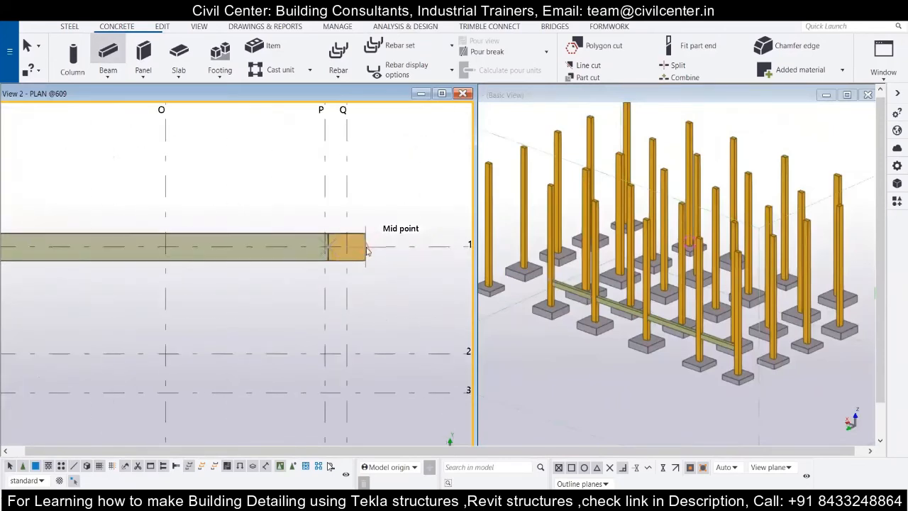
left_click(366, 247)
scroll(366, 247, "down", 3)
middle_click_drag(297, 260, 6, 282)
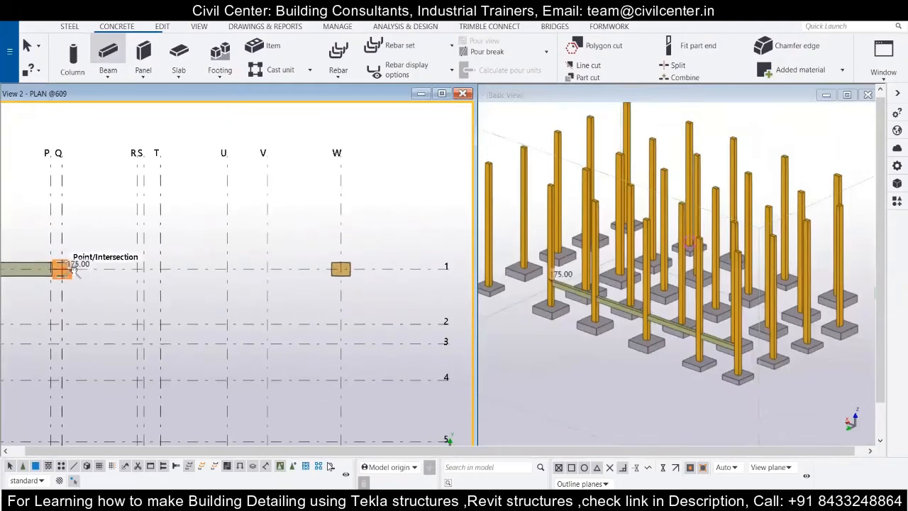
left_click(330, 269)
scroll(379, 255, "down", 5)
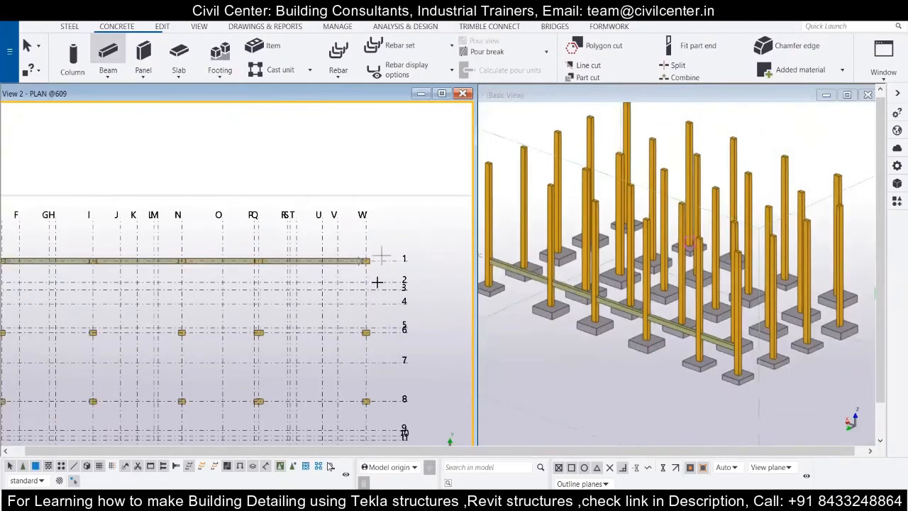
Step: Add the perimeter plinth beams down grid line W and along grid line 15 between the column faces, following the AutoCAD layout
middle_click_drag(398, 228, 430, 205)
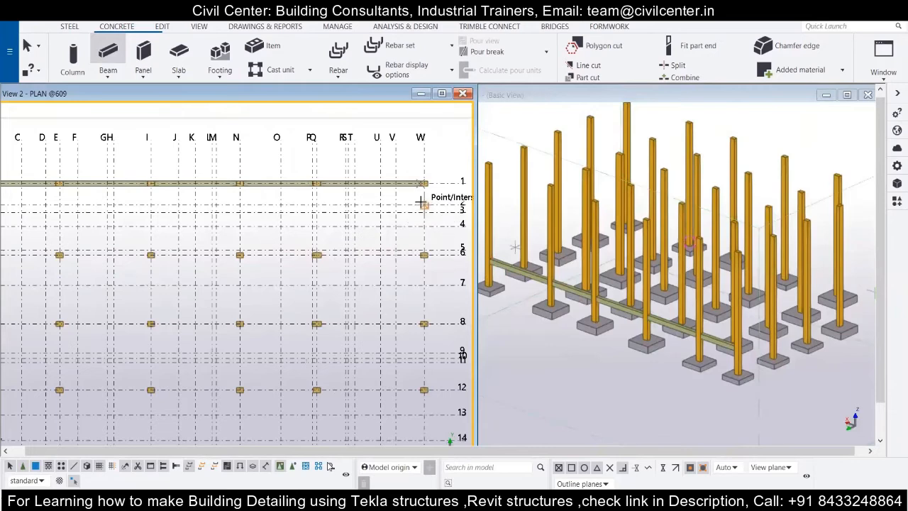
scroll(358, 234, "down", 2)
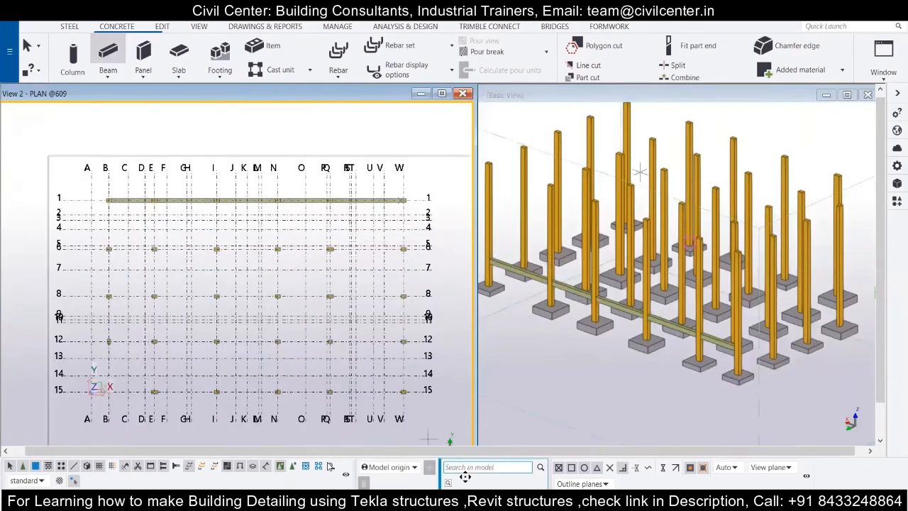
left_click(328, 466)
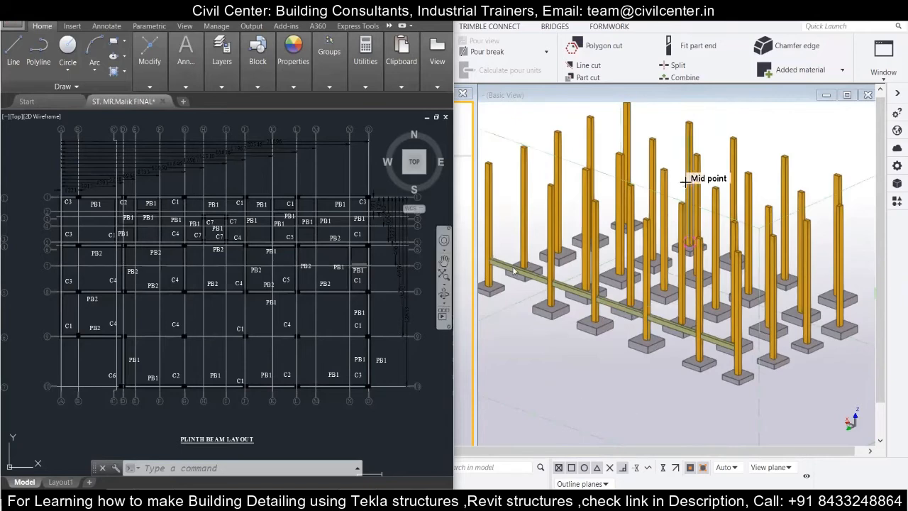
left_click(645, 25)
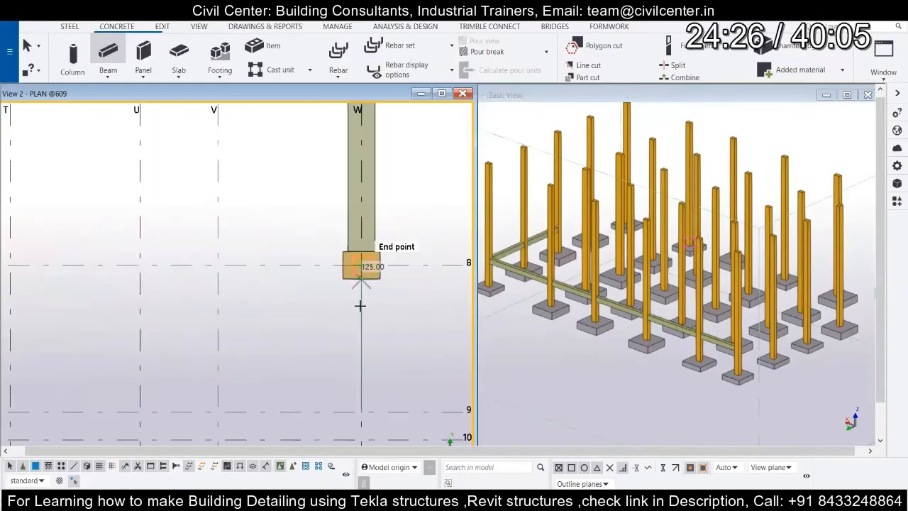
scroll(360, 305, "down", 3)
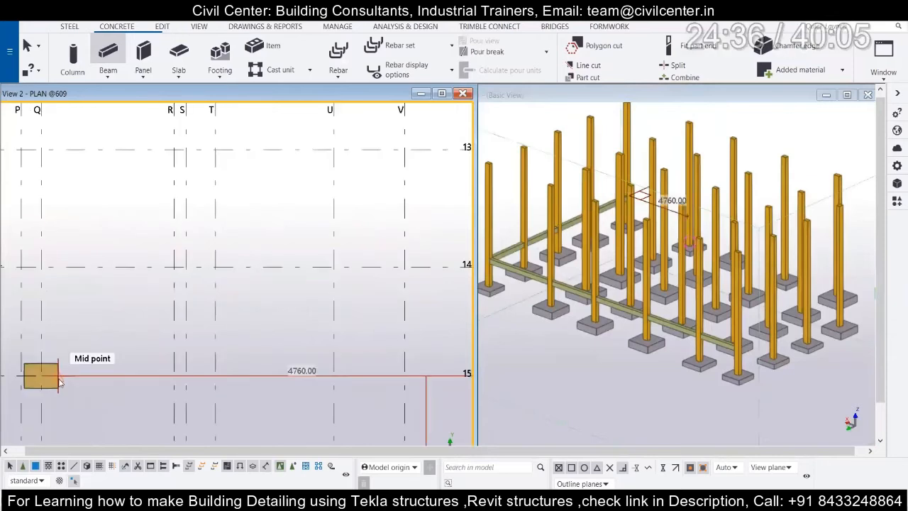
left_click(73, 366)
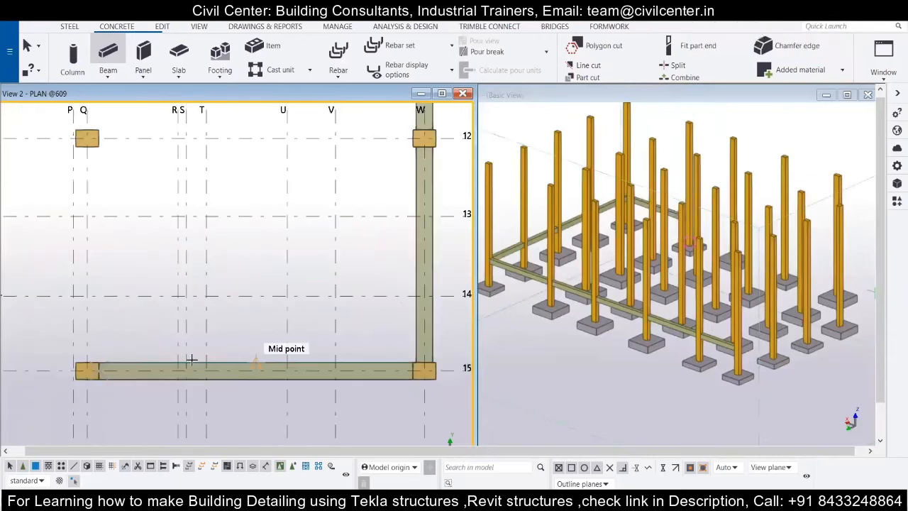
middle_click_drag(112, 385, 424, 368)
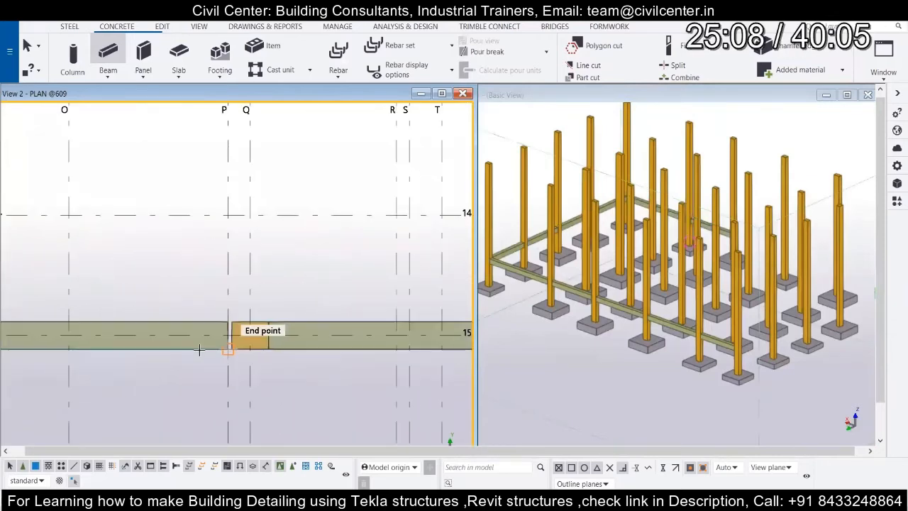
scroll(397, 364, "down", 3)
left_click(398, 365)
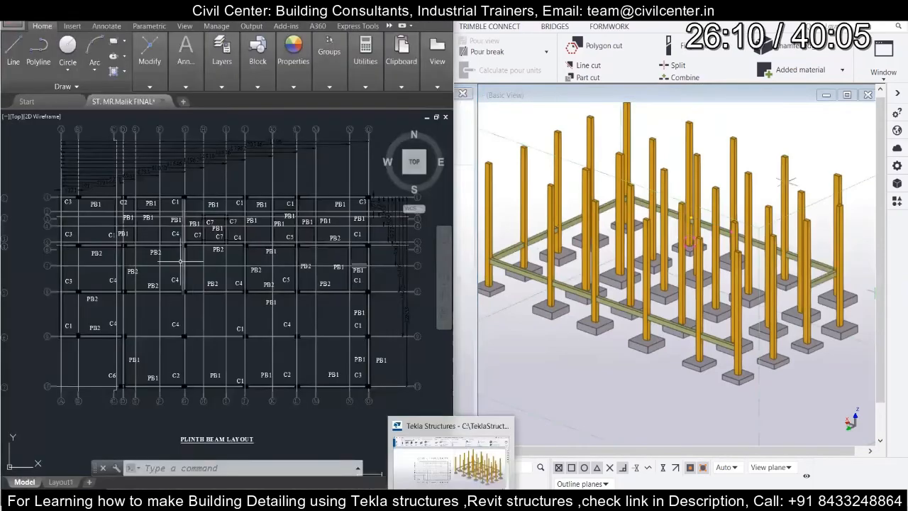
Step: Compare the plan with the AutoCAD plinth beam layout and delete the beam on grid line B between lines 8 and 12
scroll(191, 262, "down", 5)
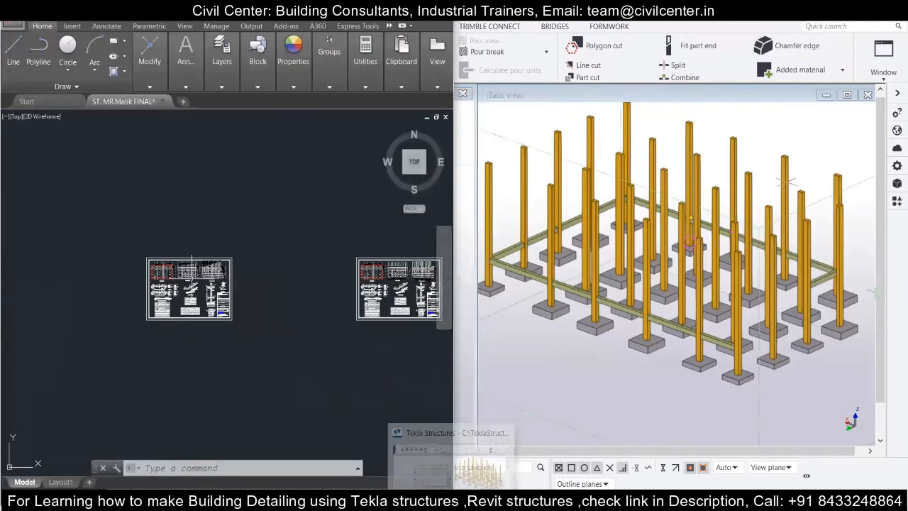
scroll(191, 260, "up", 5)
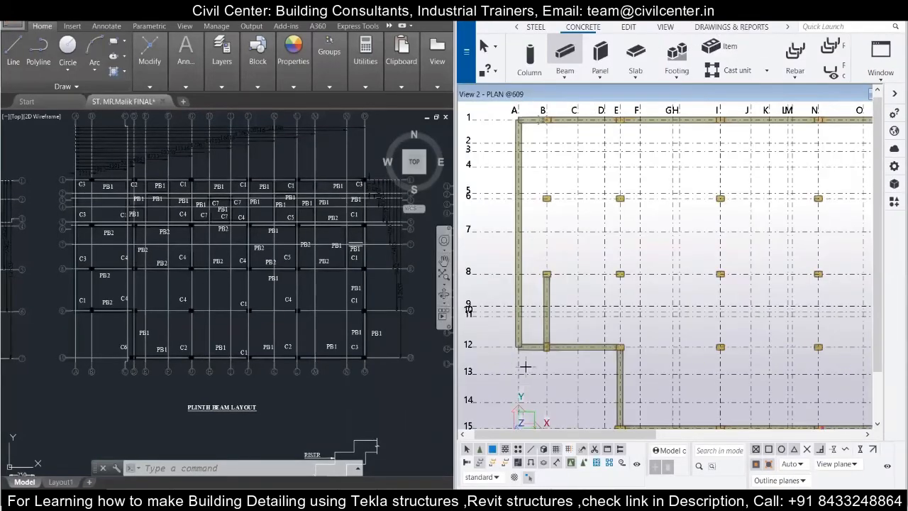
key("Escape")
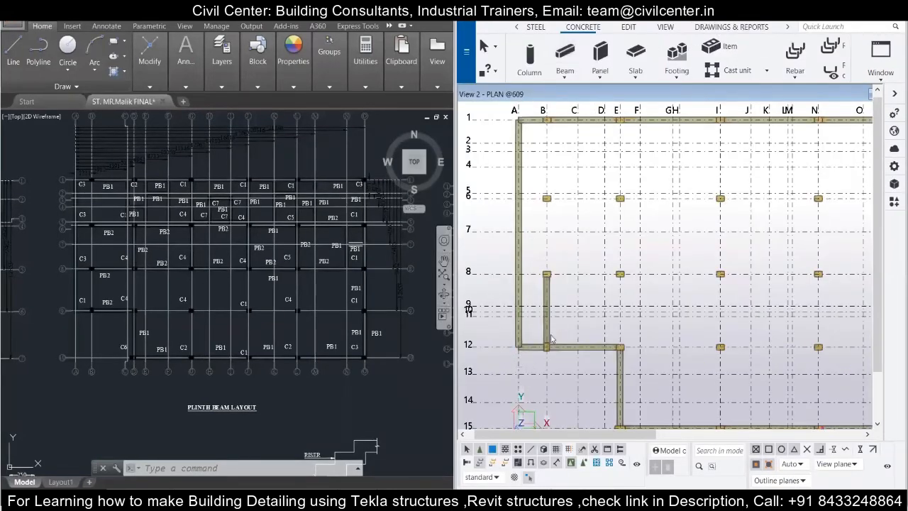
left_click(550, 339)
key("Delete")
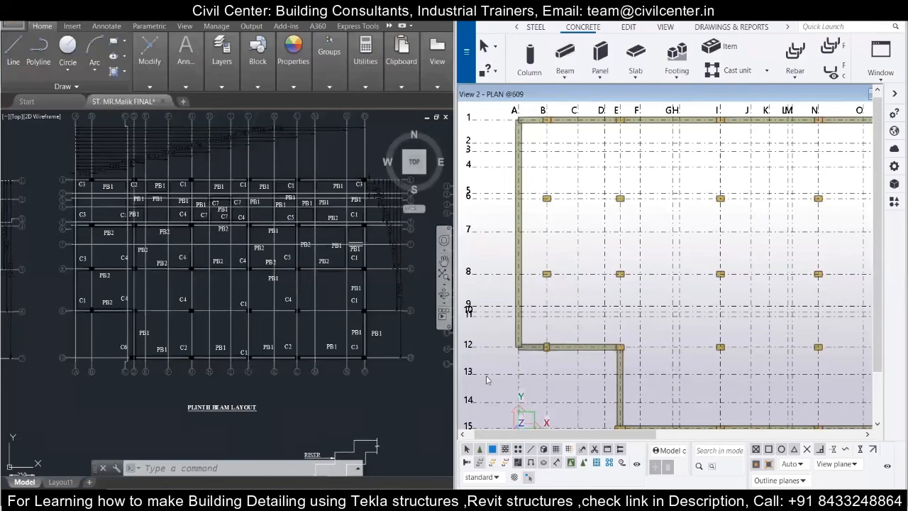
Step: Pull the grid line A beam's end at line 12 back to the near edge of the beam running along line 12
scroll(498, 359, "up", 5)
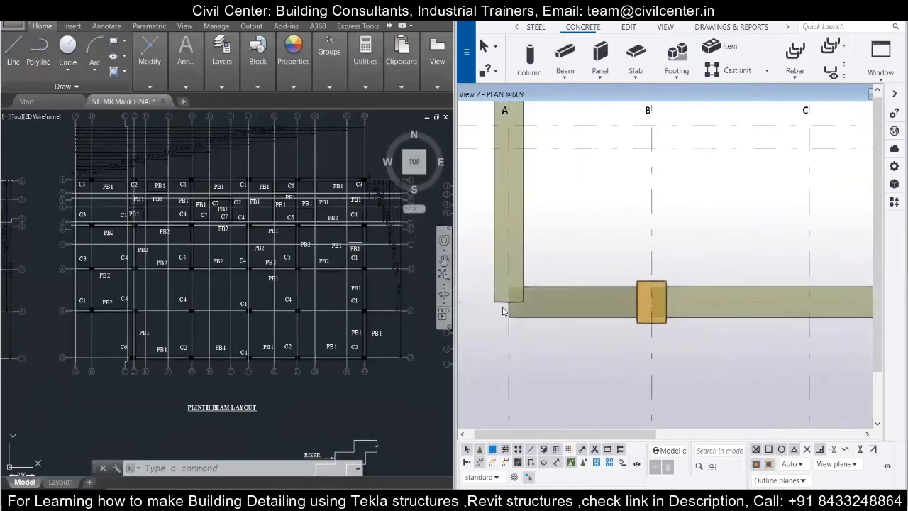
left_click(502, 302)
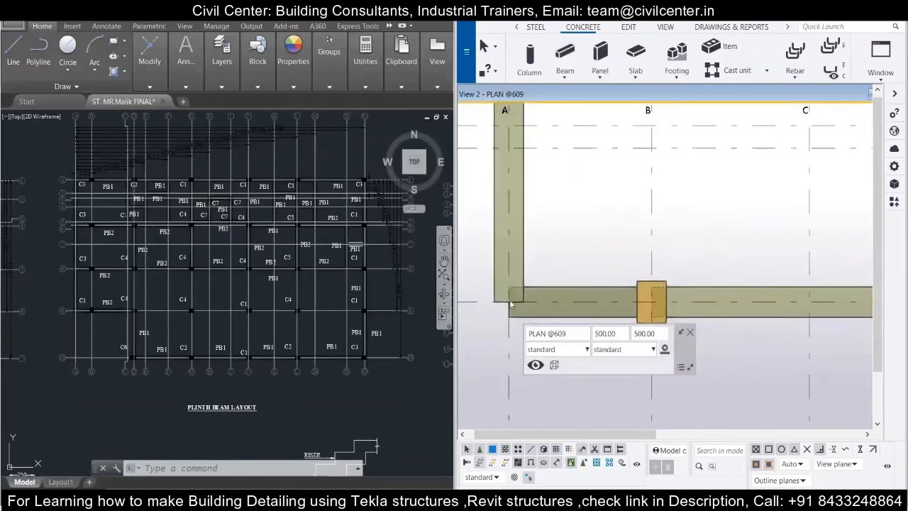
left_click(508, 305)
left_click_drag(510, 305, 508, 287)
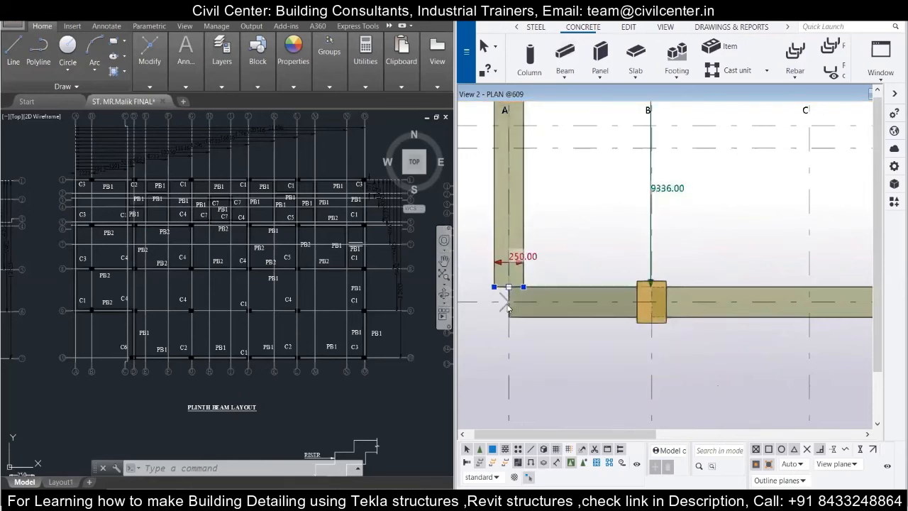
Step: Extend the line 12 beam from column B-12 past grid line A to the outer side of the grid line A beam
left_click(546, 317)
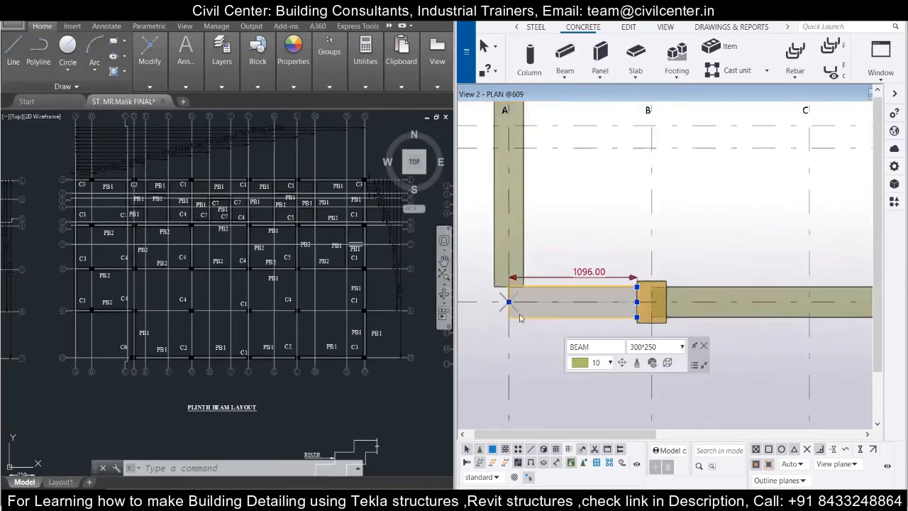
mouse_move(505, 302)
left_mouse_down()
mouse_move(525, 300)
mouse_move(481, 303)
mouse_move(493, 302)
left_mouse_up()
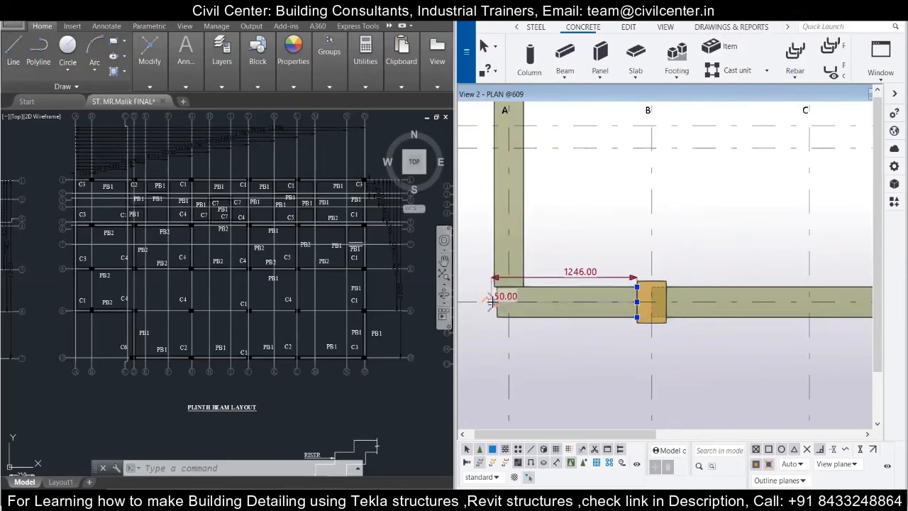
scroll(486, 304, "up", 3)
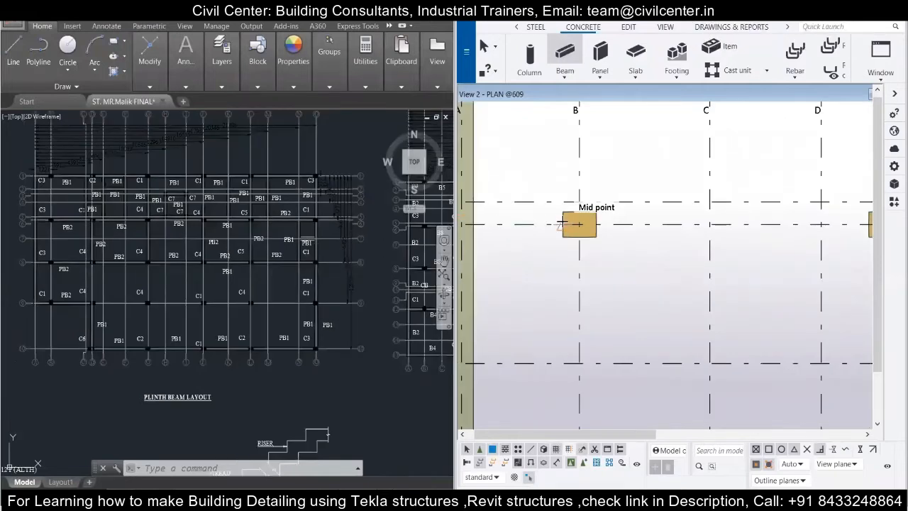
Step: Add plinth beams along grid line 6 from the grid line A beam to column B-6 and onward between the columns to Q-6
left_click(561, 225)
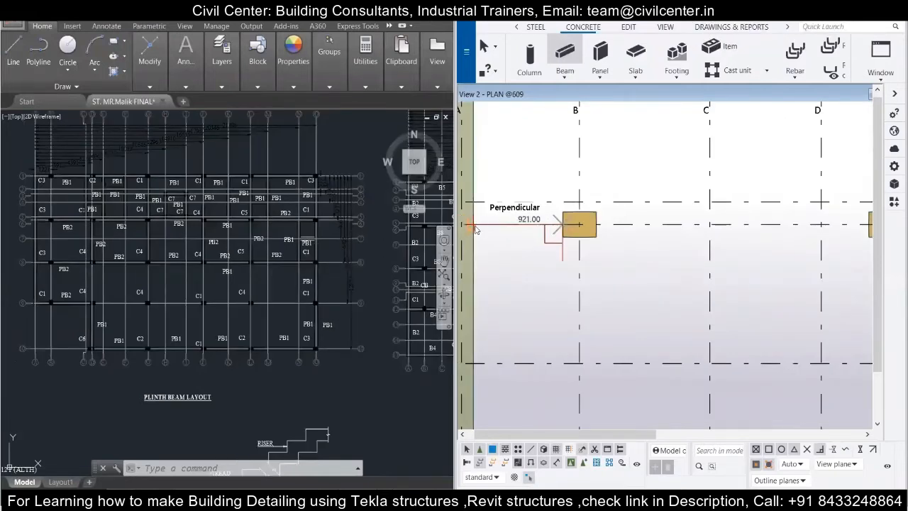
left_click(475, 227)
left_click(598, 224)
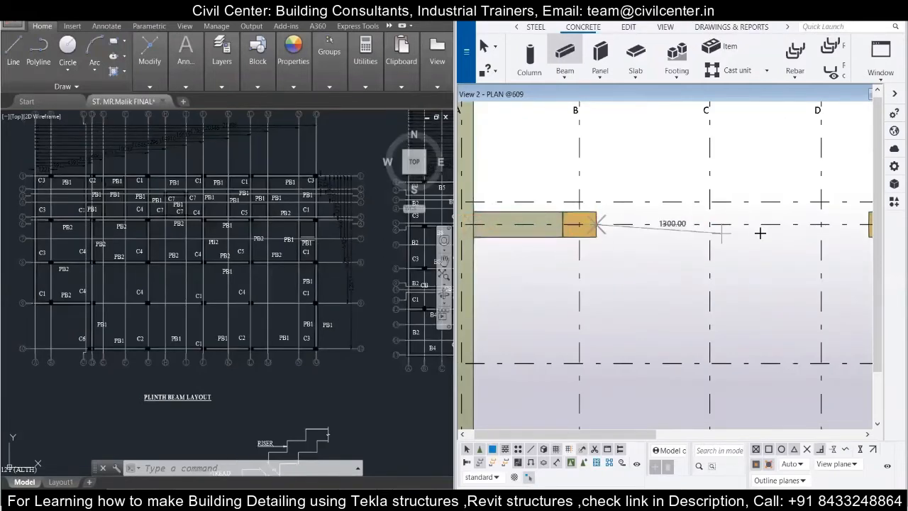
scroll(792, 223, "down", 1)
middle_click_drag(768, 234, 657, 239)
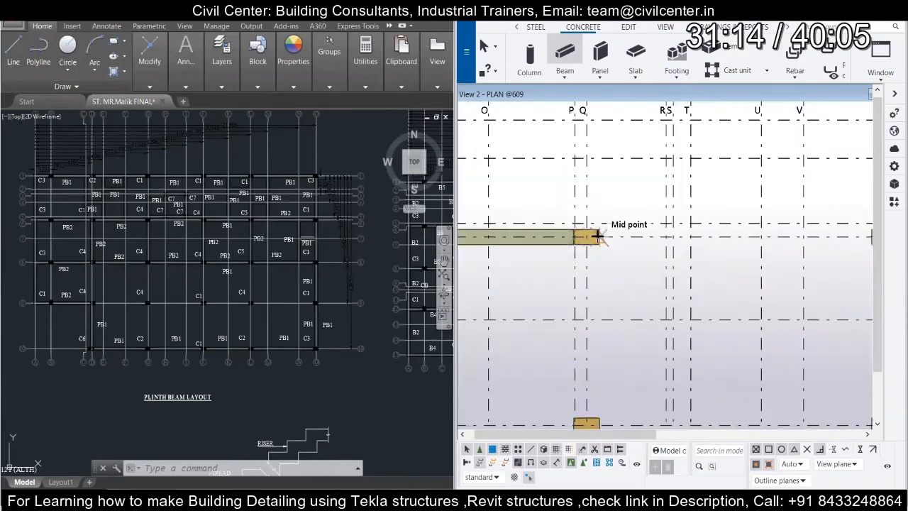
scroll(598, 236, "down", 2)
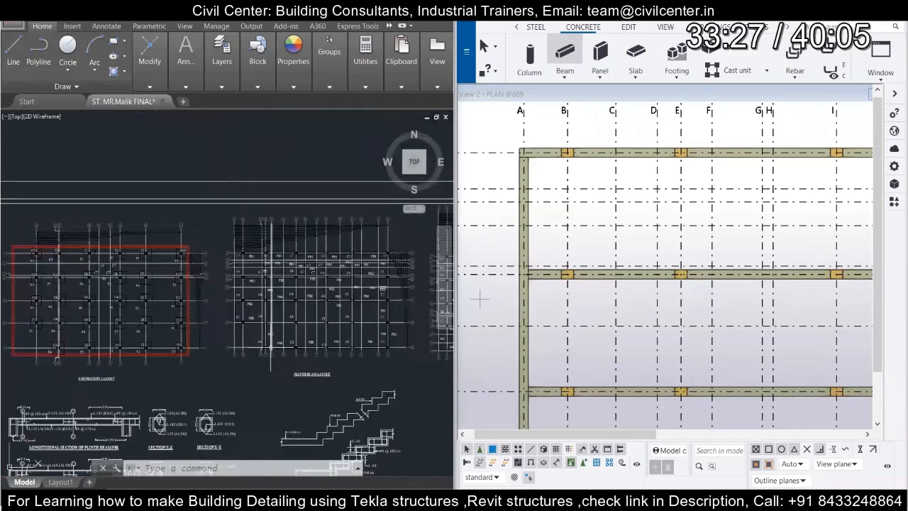
Step: Trim the short cross beam on grid line 4 to the facing sides of the beams on grid lines D and F
scroll(270, 348, "up", 10)
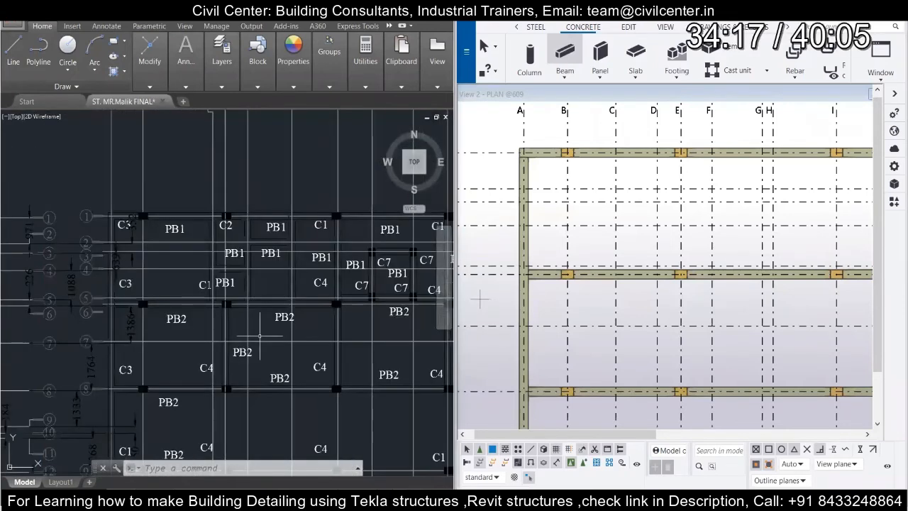
scroll(298, 313, "down", 2)
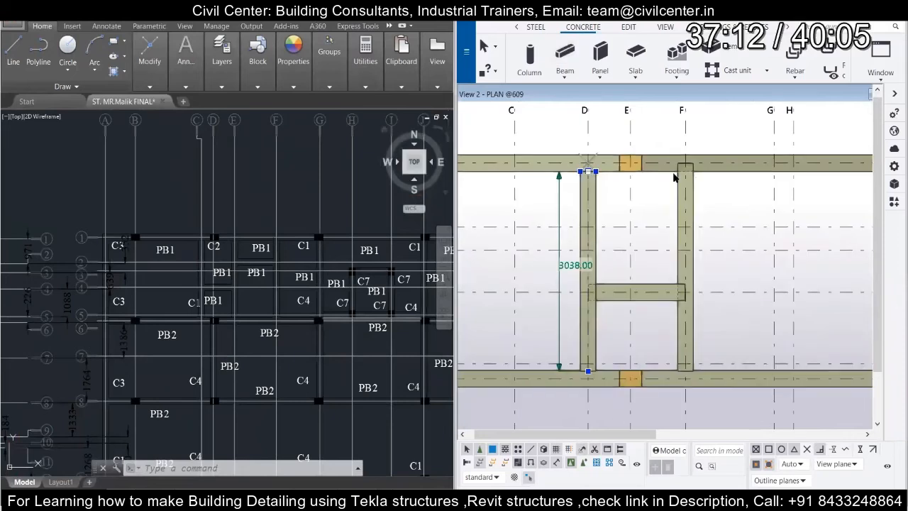
left_click(596, 292)
left_click(683, 291)
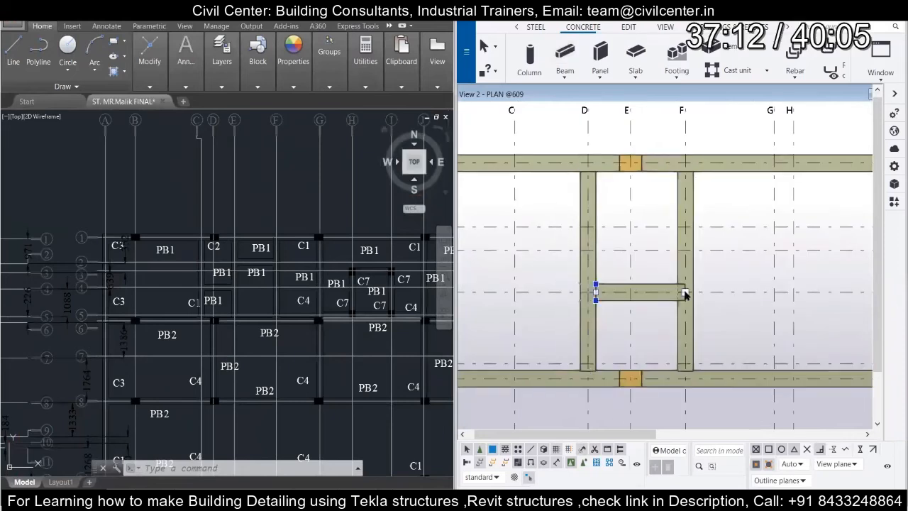
left_click(684, 292)
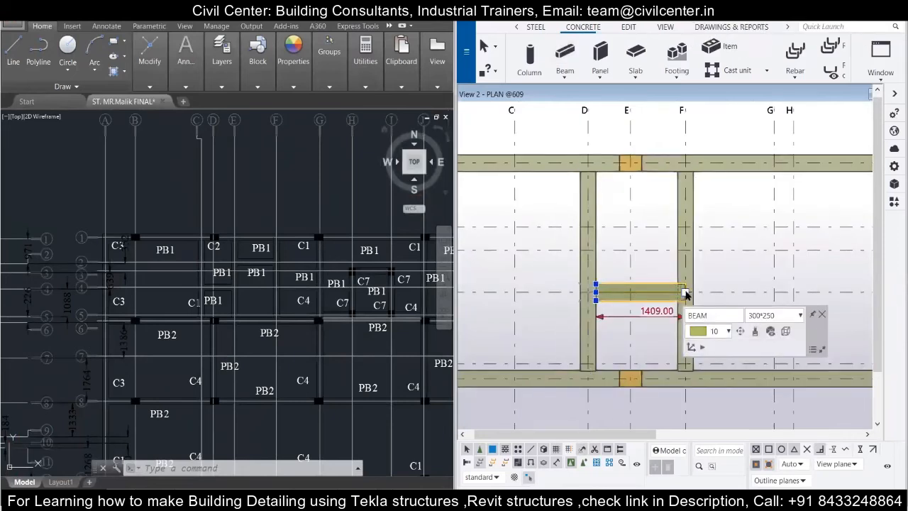
left_click_drag(683, 292, 678, 291)
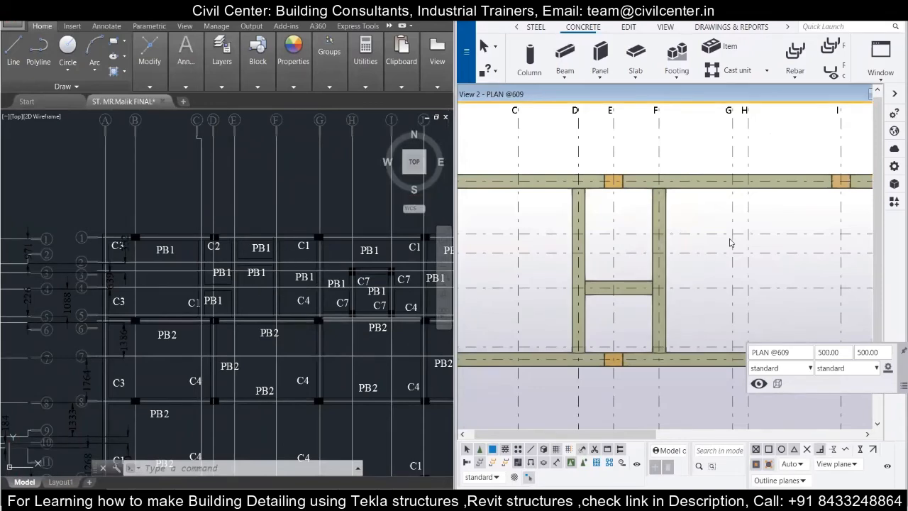
Step: Extend the short cross beam on grid line 2 from grid line F so its end meets the beam on grid line H
scroll(395, 346, "up", 2)
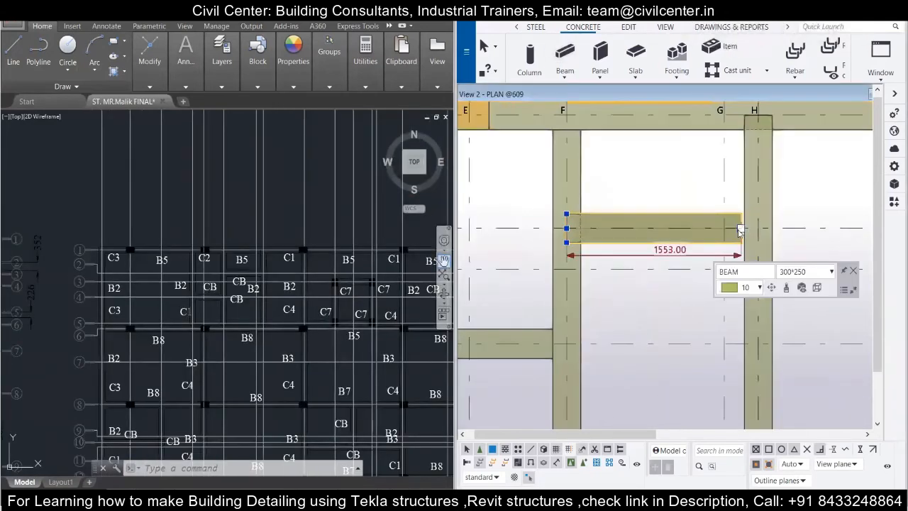
left_click(742, 228)
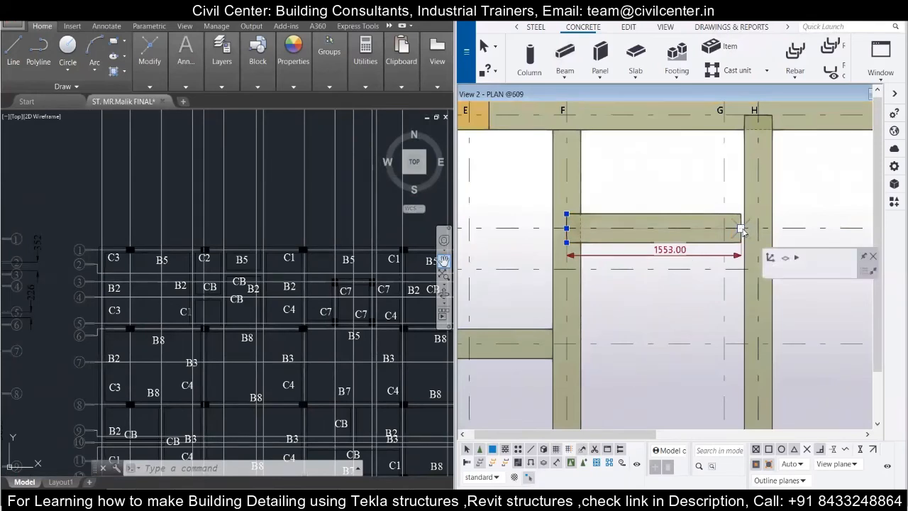
left_click_drag(742, 229, 747, 227)
scroll(748, 230, "up", 5)
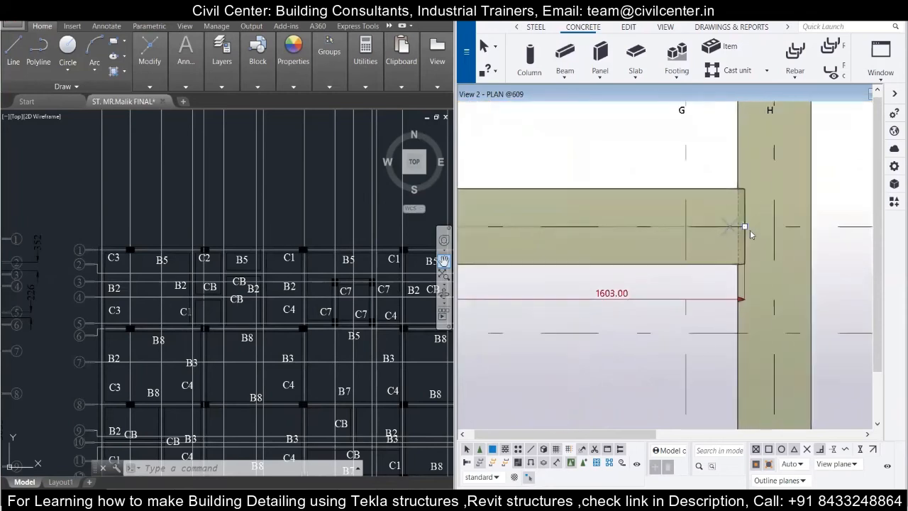
scroll(745, 231, "down", 3)
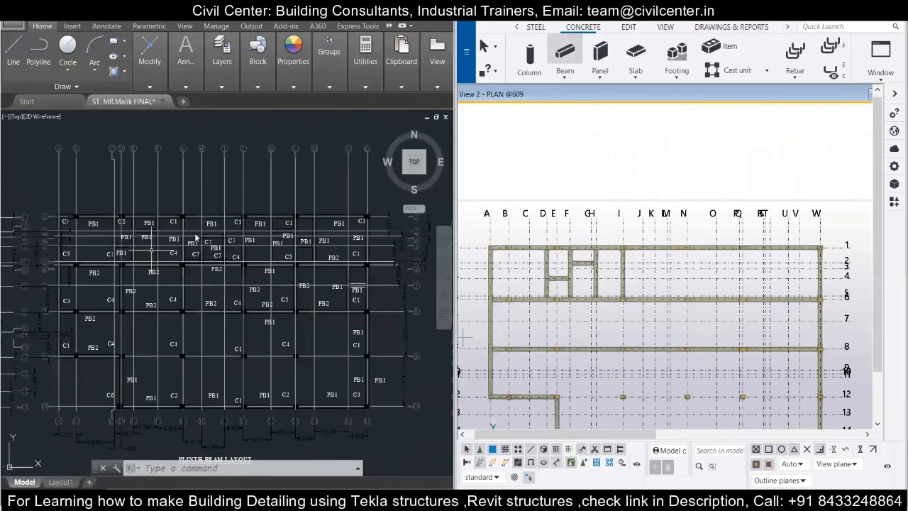
scroll(222, 270, "up", 3)
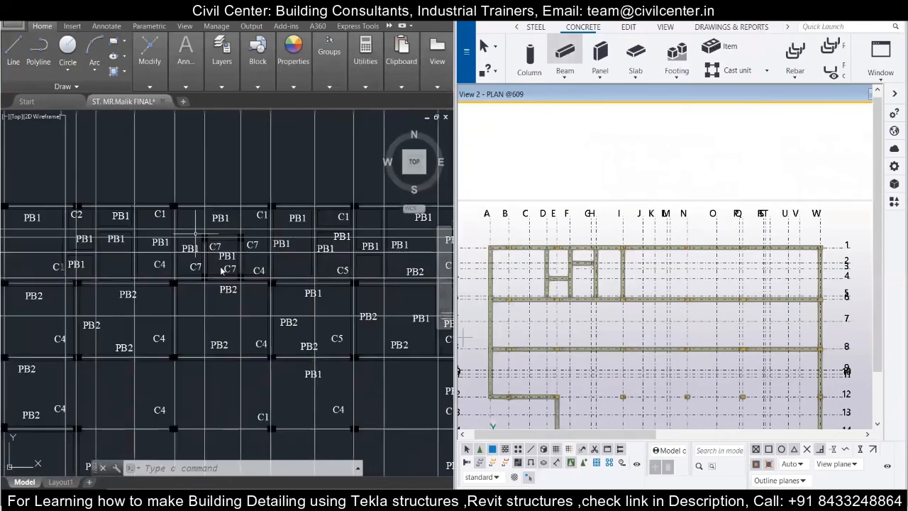
scroll(195, 281, "up", 2)
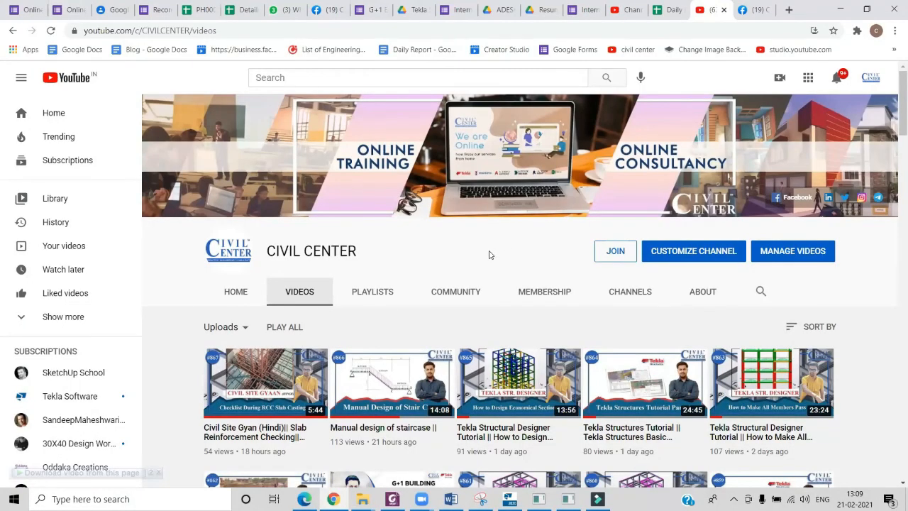
Step: Switch to Chrome and look through Civil Center's uploaded YouTube videos and the posts on its Facebook page
scroll(488, 256, "down", 2)
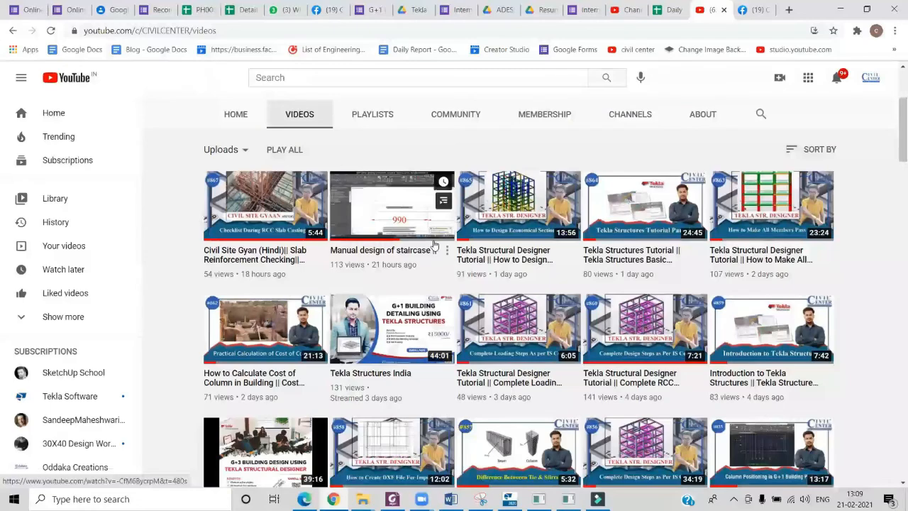
scroll(434, 245, "down", 4)
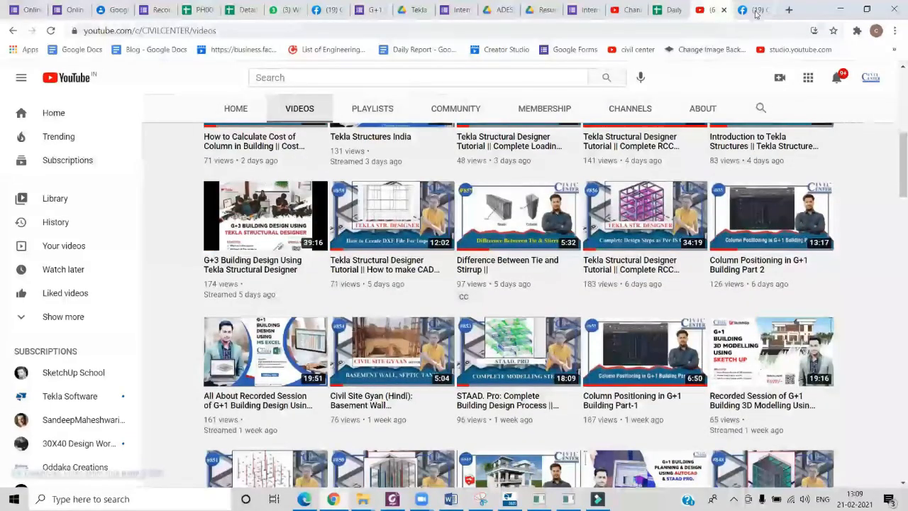
left_click(752, 10)
scroll(532, 219, "down", 2)
scroll(532, 218, "down", 9)
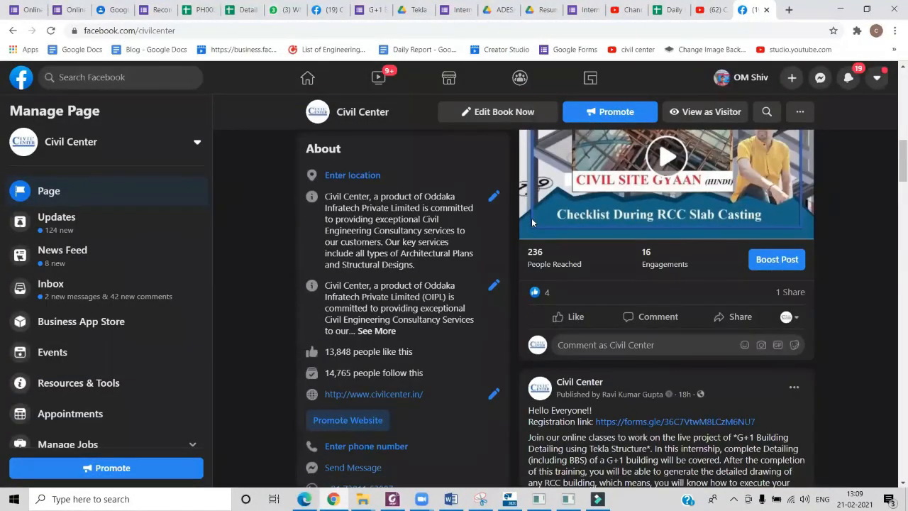
scroll(532, 222, "down", 4)
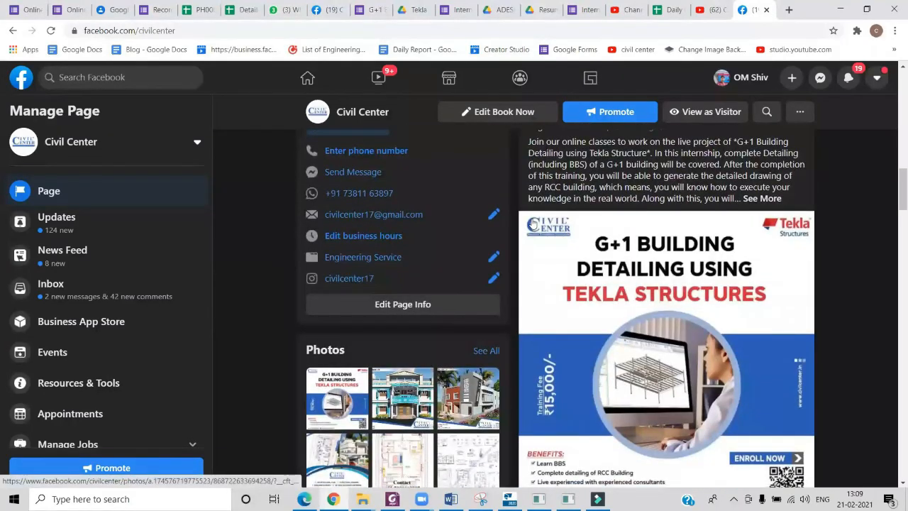
scroll(532, 221, "down", 1)
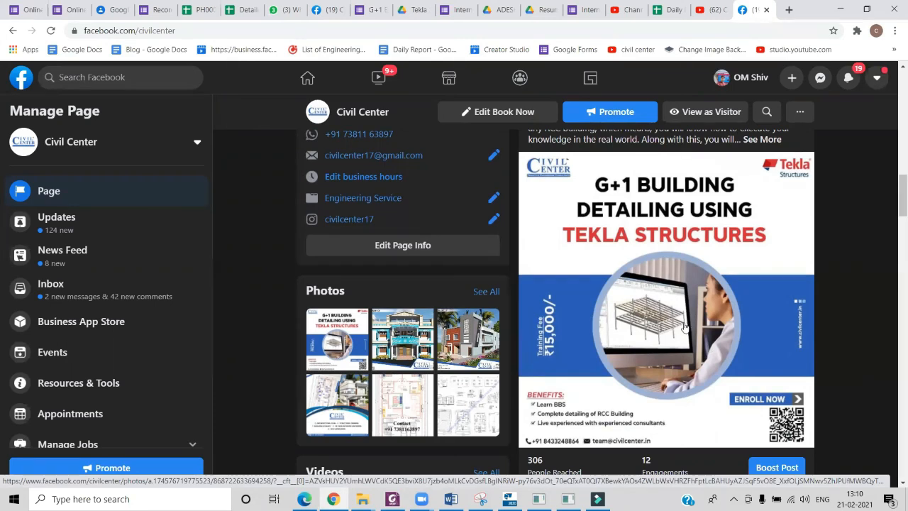
Step: Open the Online Training Program form and review its training options, contact fields, trainee type and referral question
left_click(69, 11)
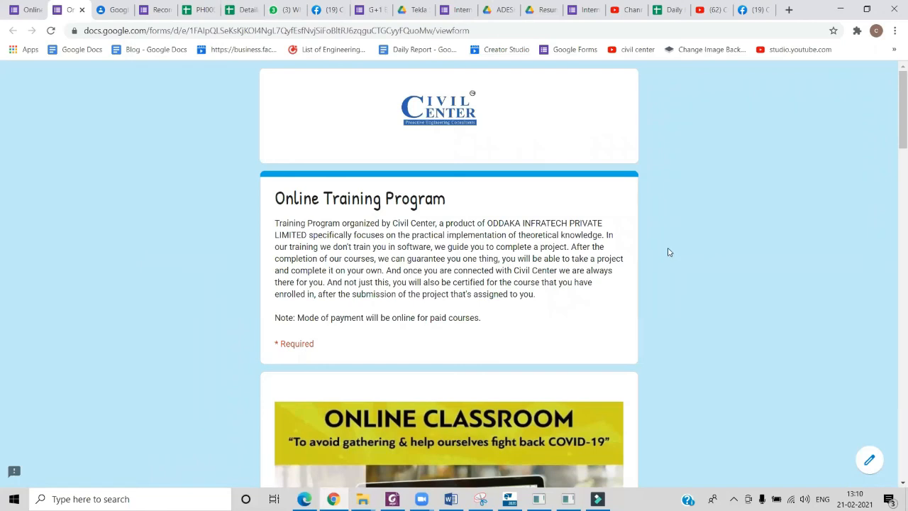
scroll(668, 252, "down", 6)
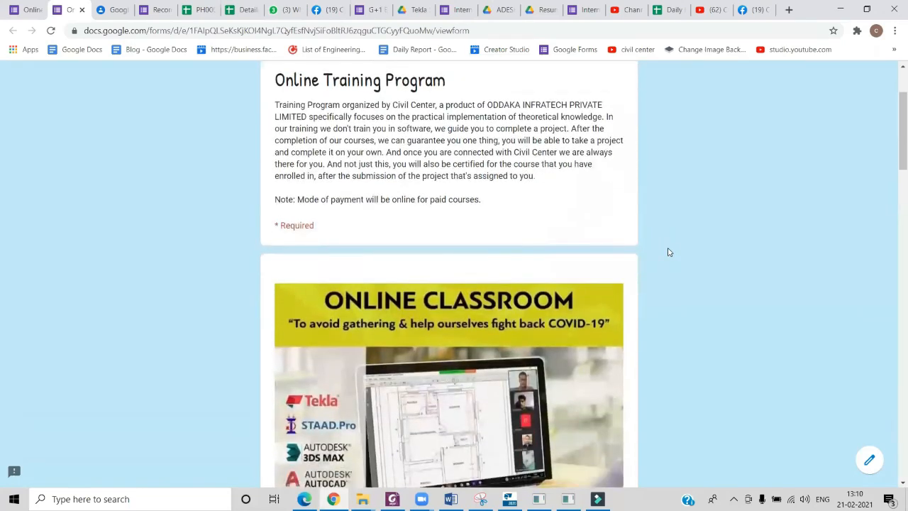
scroll(668, 252, "down", 3)
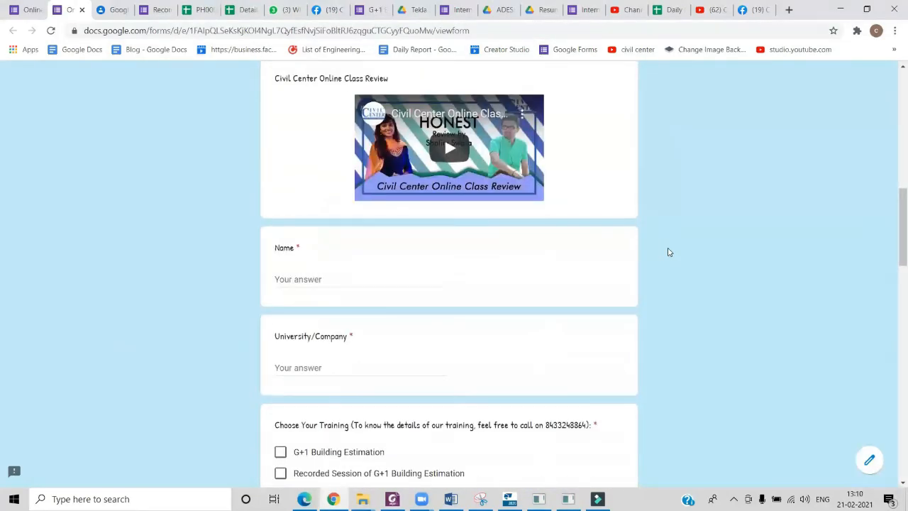
scroll(667, 252, "down", 7)
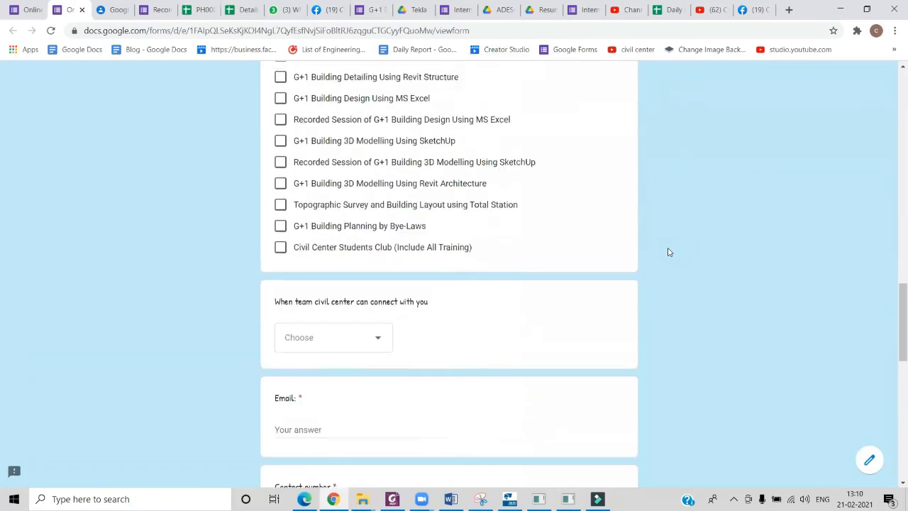
scroll(668, 252, "down", 4)
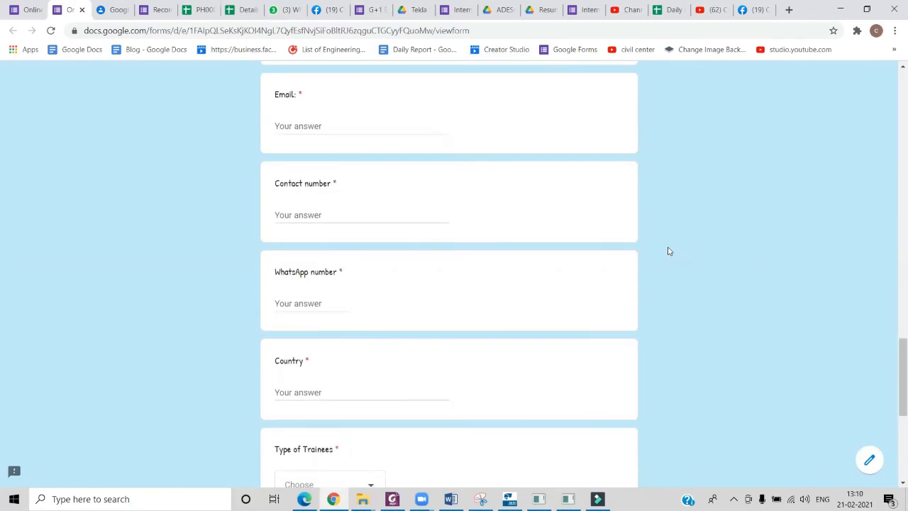
scroll(668, 252, "down", 1)
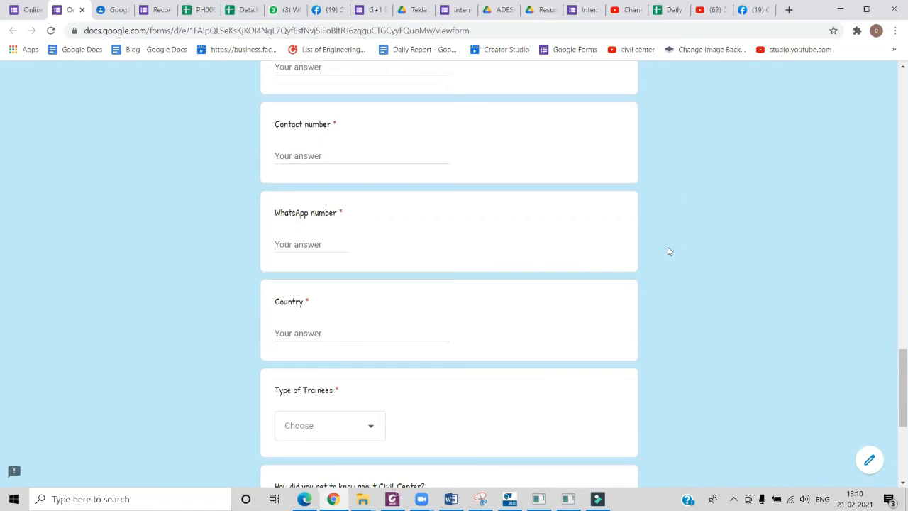
scroll(667, 252, "down", 3)
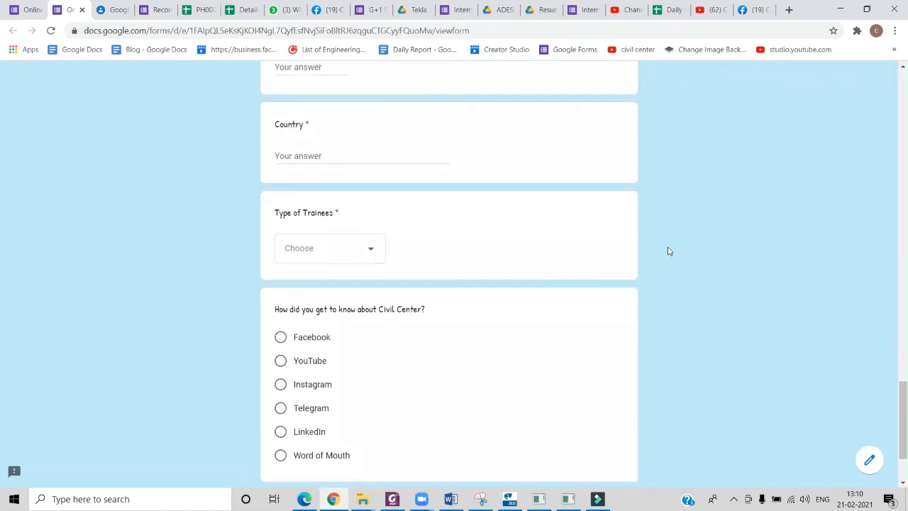